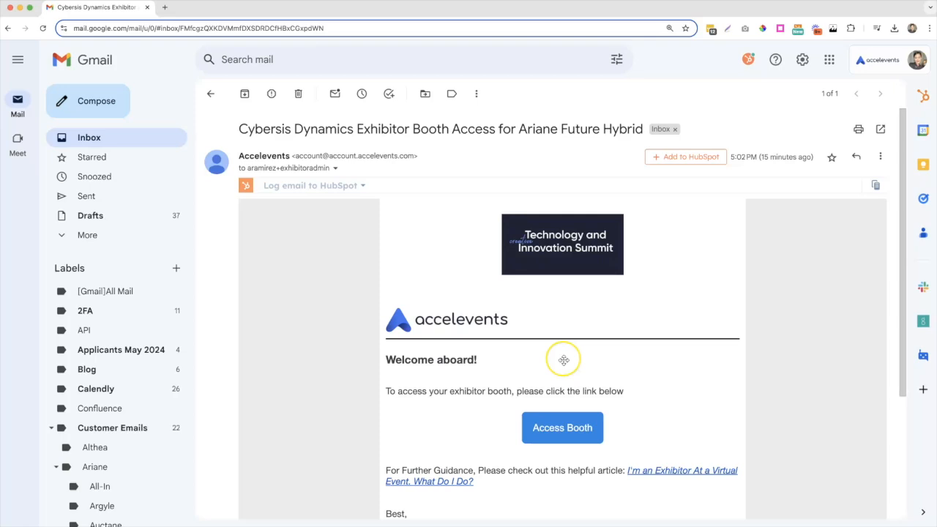
- Follow the Access Booth link in the Cybersis Dynamics exhibitor email to open the booth portal
left_click(561, 428)
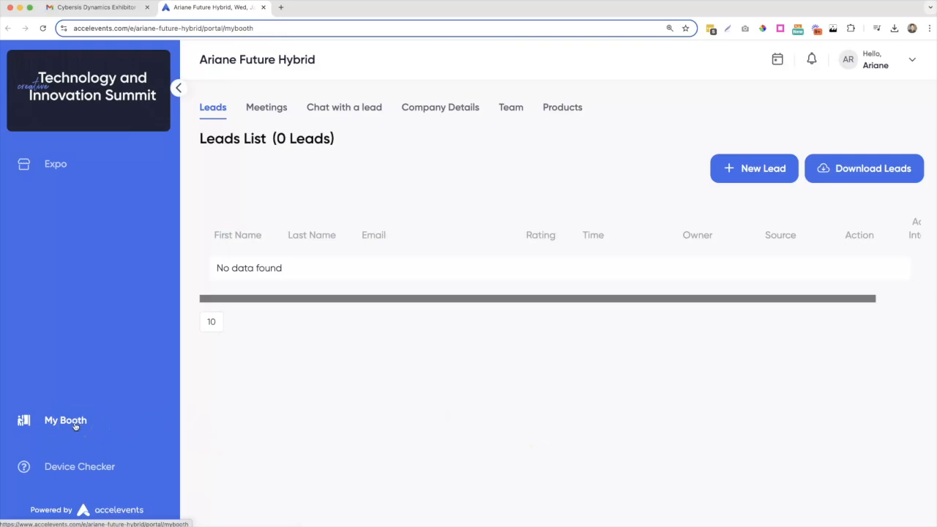
- Go from the Expo to the Cybersis Dynamics booth, then to My Booth's Company Details
left_click(57, 167)
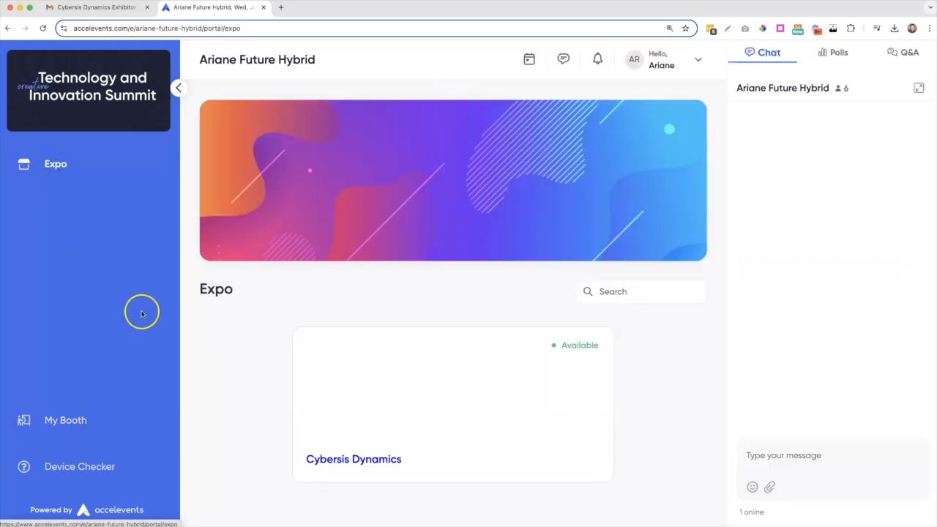
left_click(443, 408)
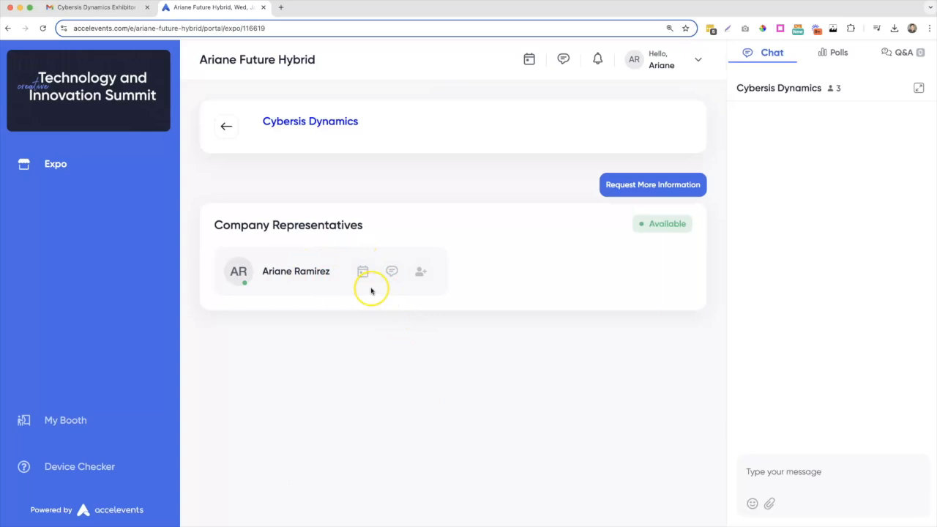
left_click(56, 423)
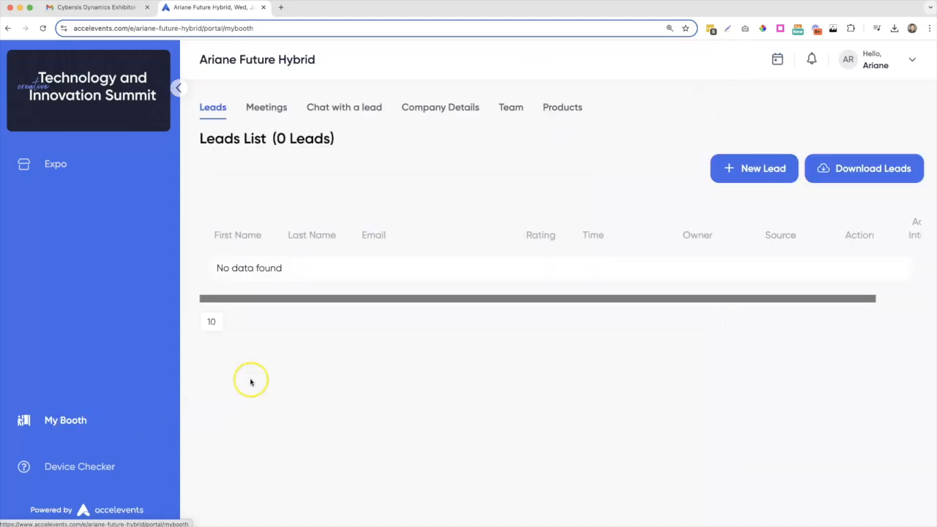
left_click(432, 110)
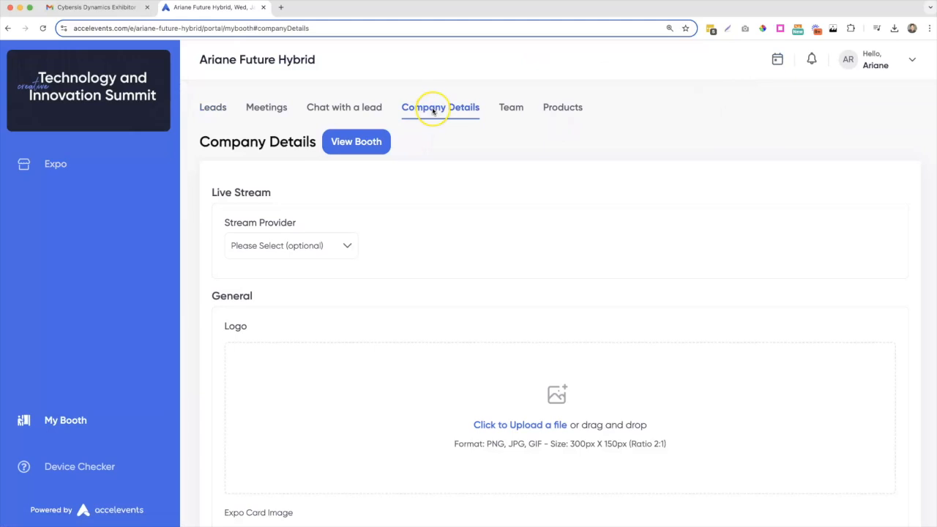
- Set the Live Stream provider to Zoom, then reset it back to none
left_click(341, 245)
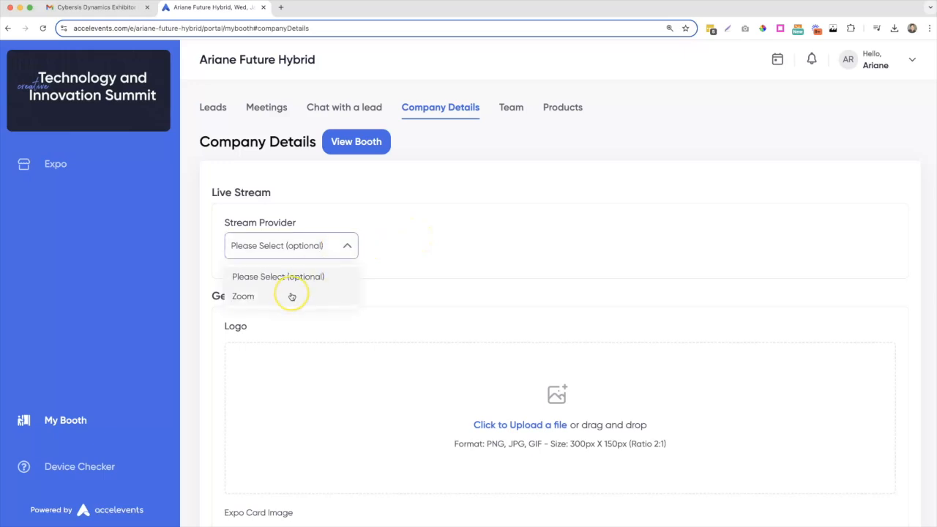
left_click(291, 295)
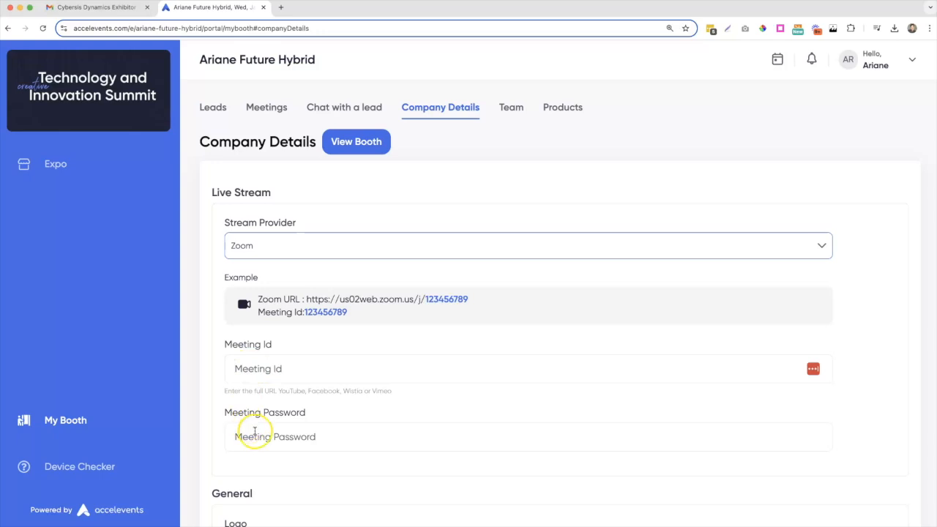
left_click(282, 253)
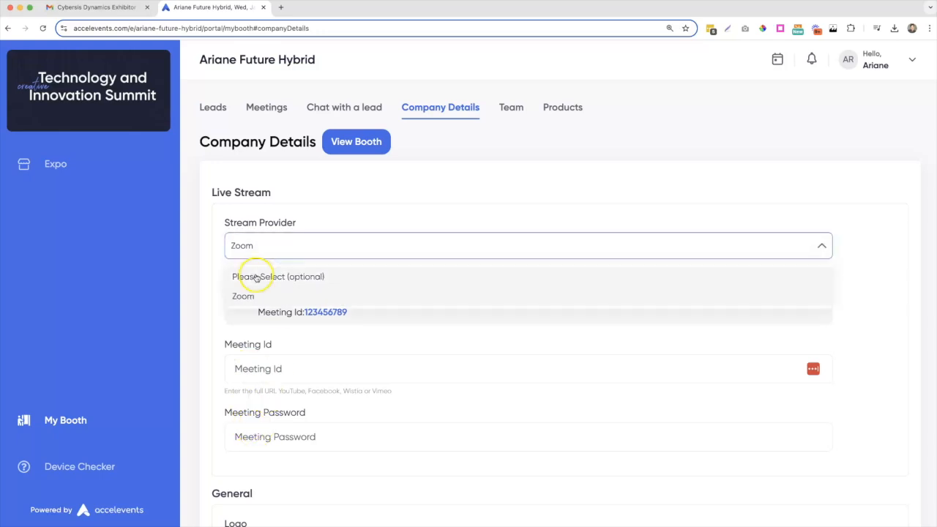
left_click(256, 277)
- Upload Logo.png as the booth's company logo and save it
scroll(364, 270, "down", 3)
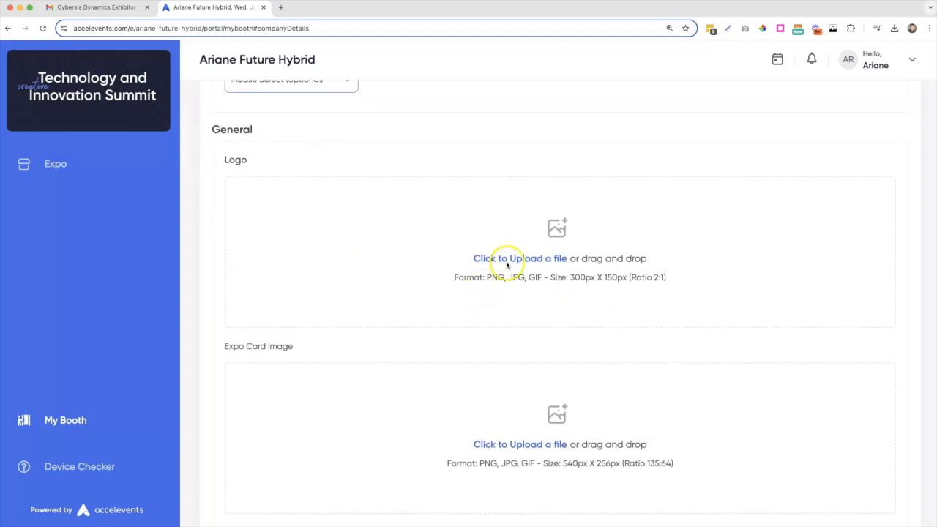
left_click(504, 260)
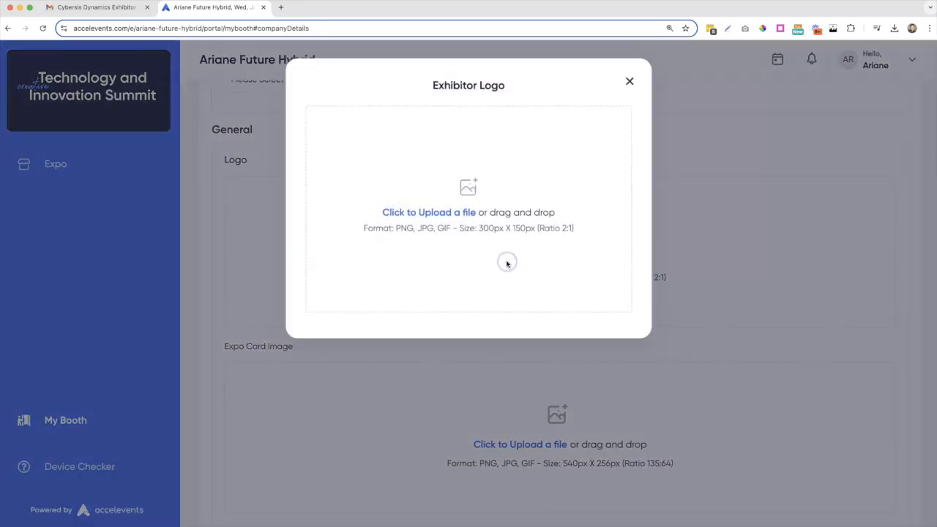
left_click(440, 220)
left_click(386, 227)
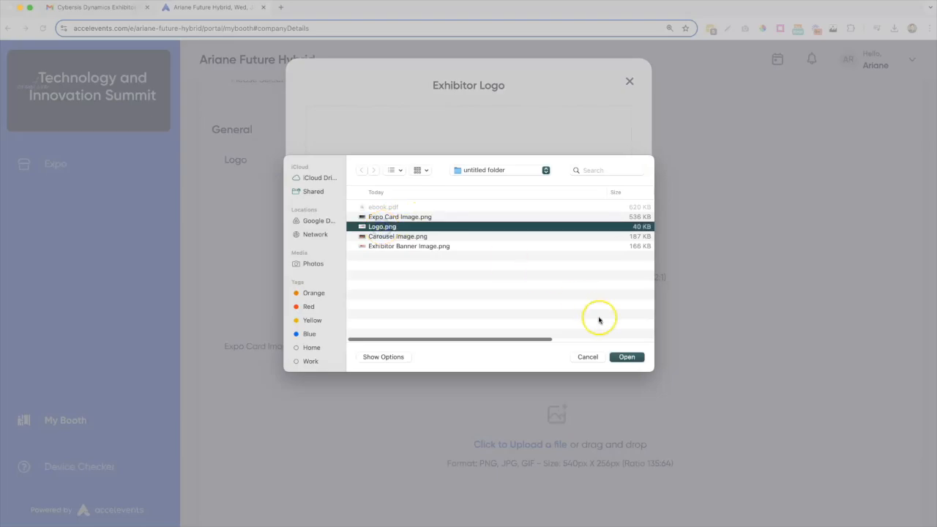
left_click(621, 357)
left_click(588, 305)
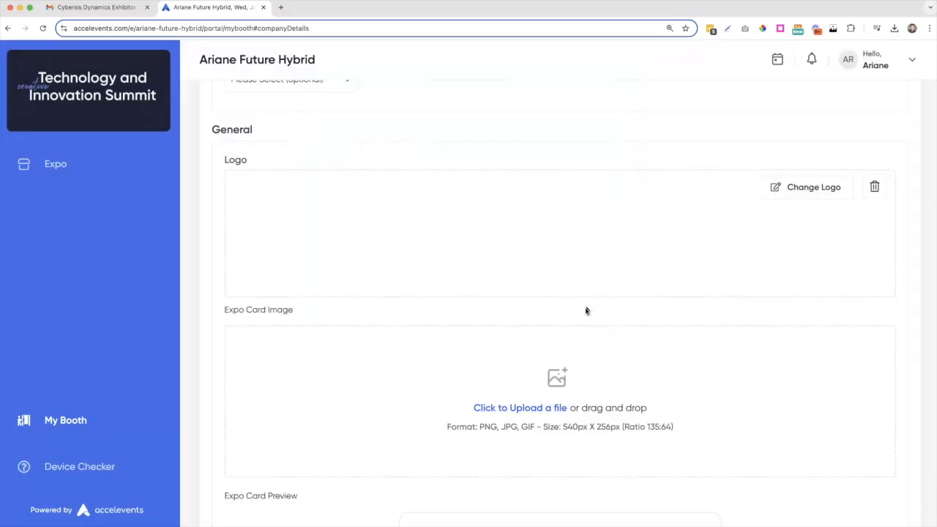
- Upload Expo Card Image.png as the booth's Expo Card Image and save it
left_click(545, 408)
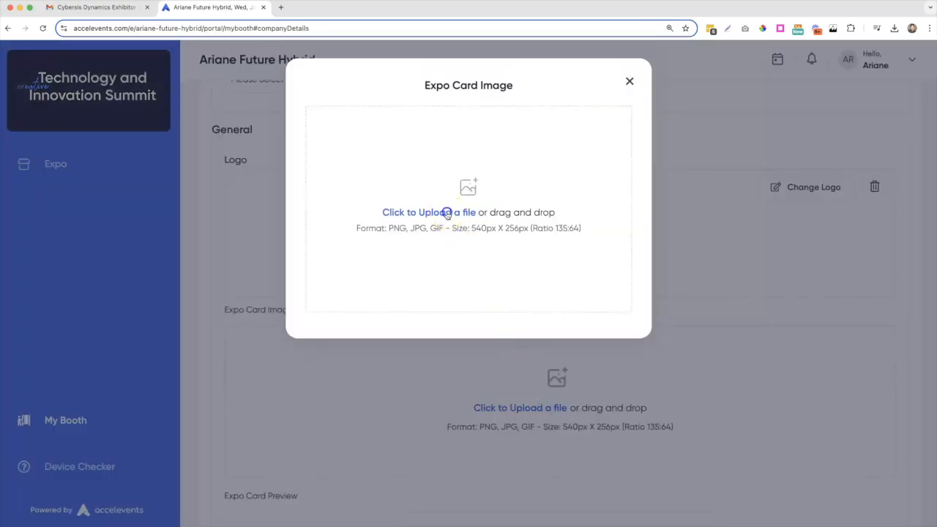
left_click(446, 212)
left_click(423, 218)
left_click(625, 357)
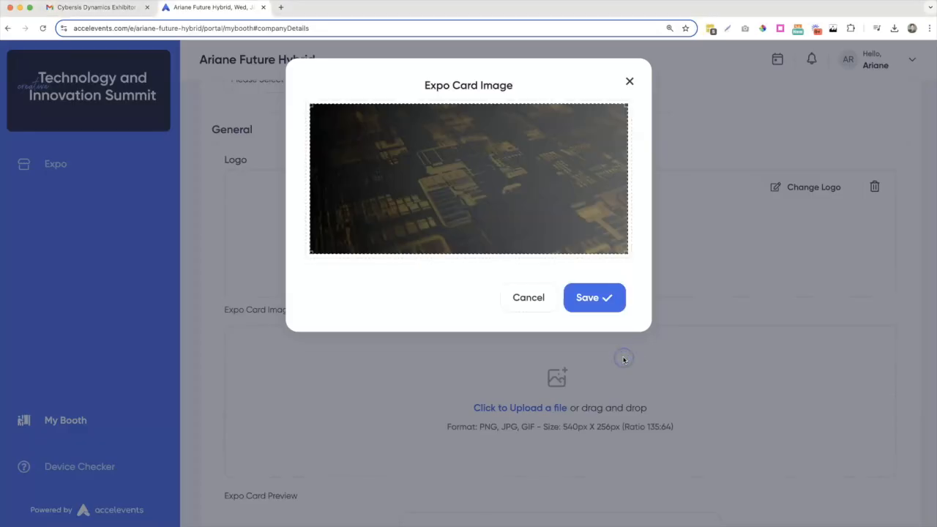
left_click(594, 298)
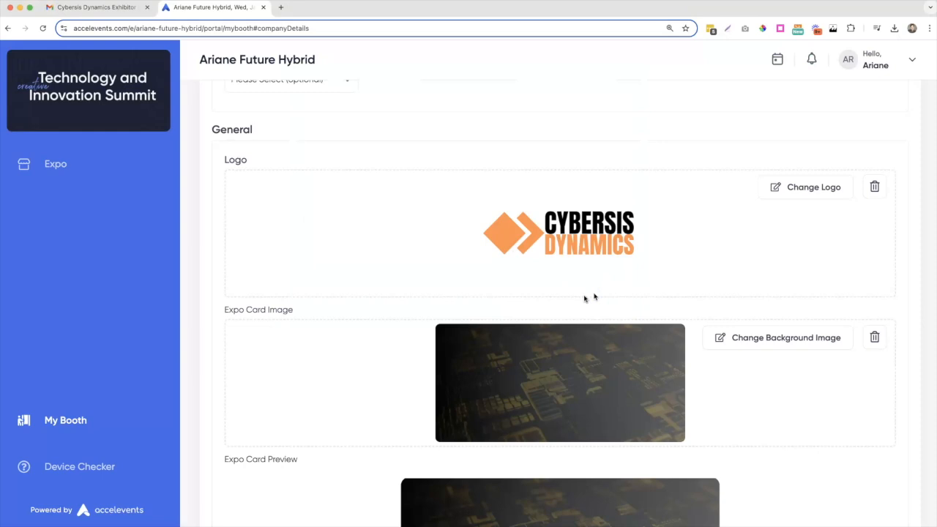
scroll(594, 297, "down", 5)
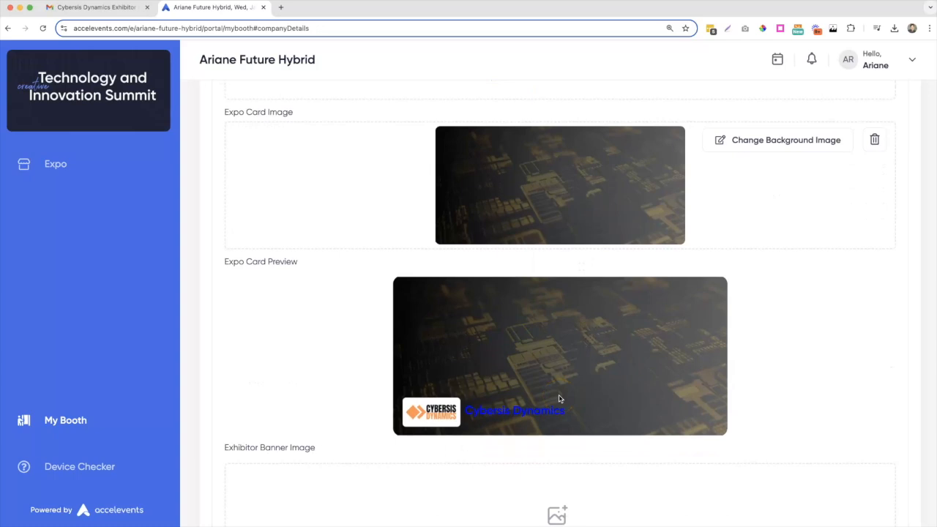
scroll(559, 398, "down", 4)
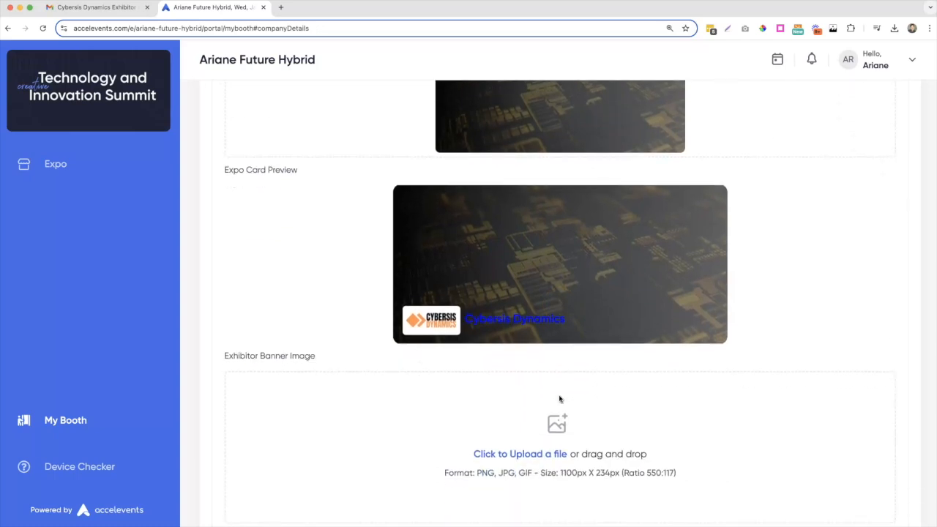
- Upload Exhibitor Banner Image.png as the booth banner and save it
left_click(534, 397)
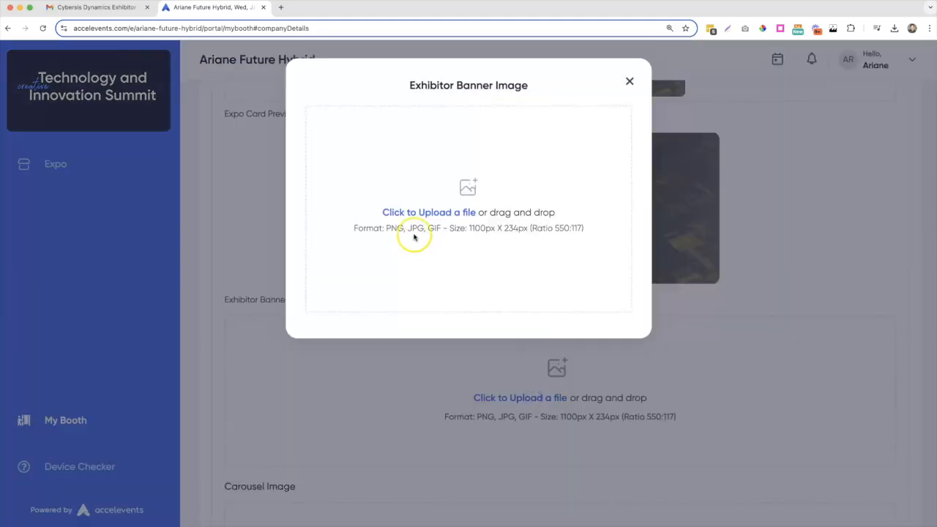
left_click(414, 213)
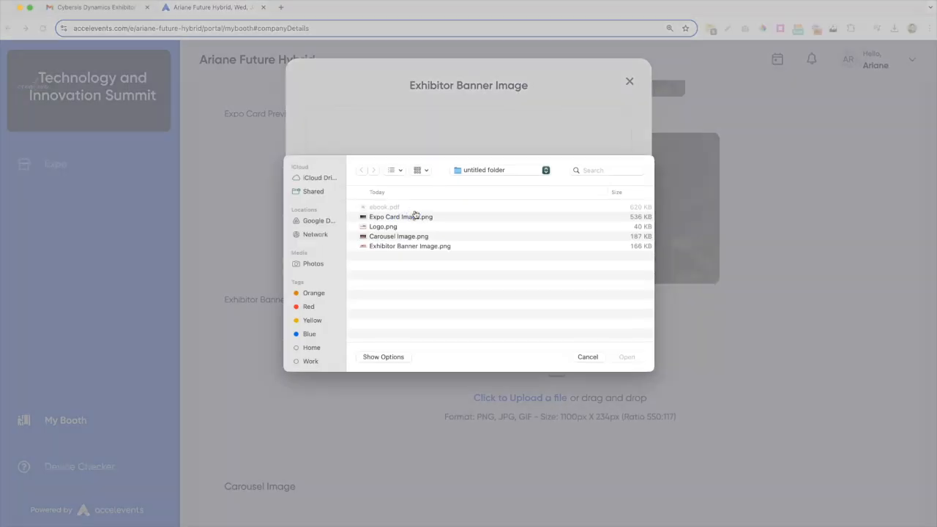
left_click(407, 246)
left_click(626, 356)
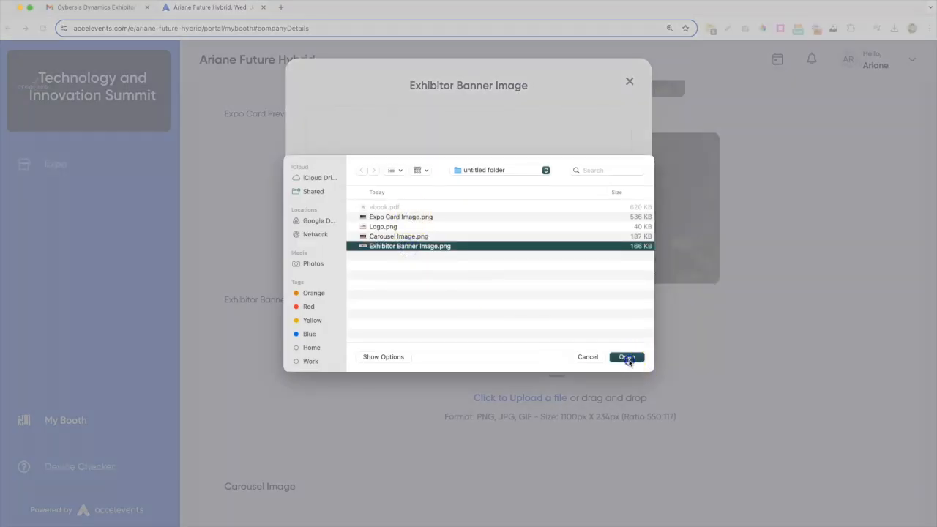
left_click(590, 220)
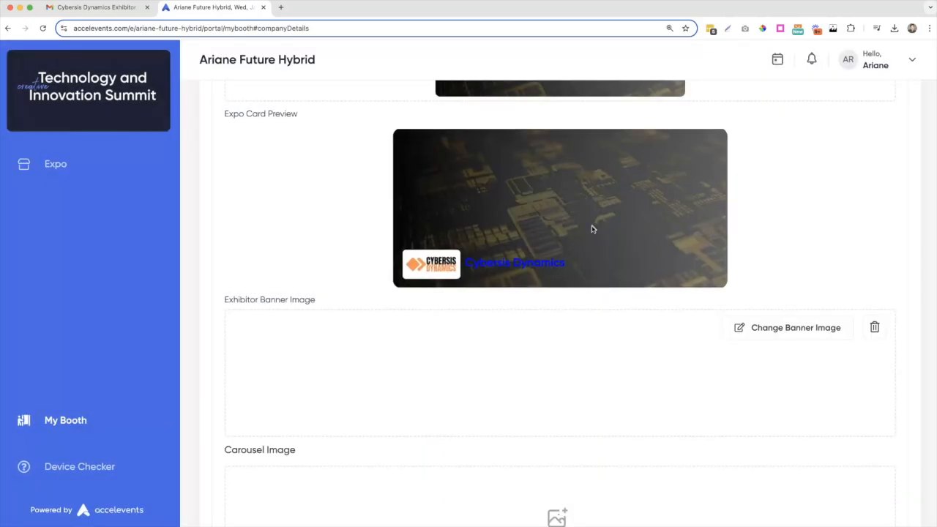
scroll(572, 346, "down", 5)
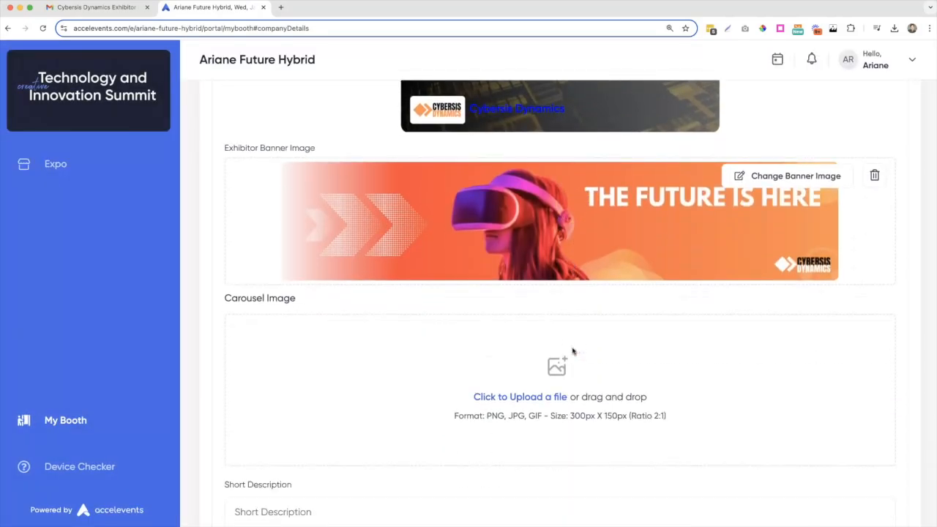
- Upload Carousel Image.png as the booth's carousel image and save it
left_click(534, 393)
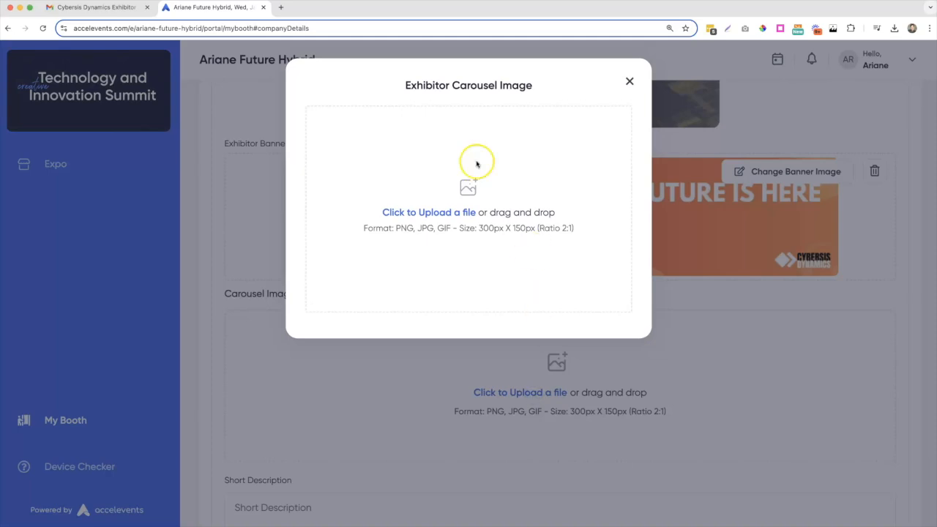
left_click(413, 213)
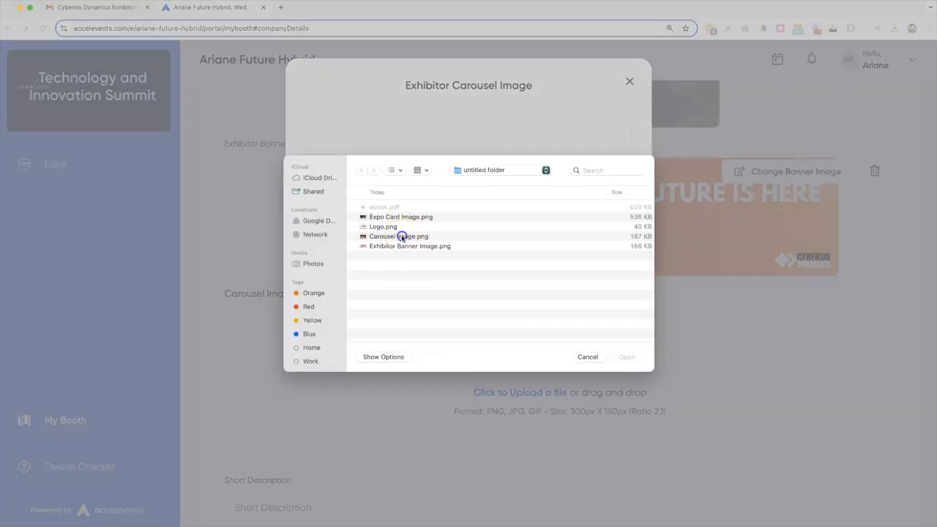
left_click(403, 237)
left_click(626, 356)
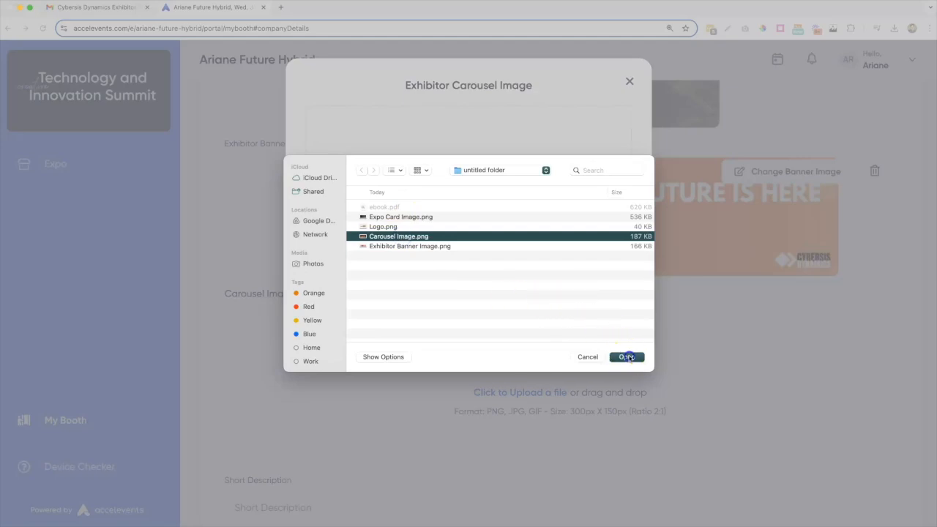
left_click(595, 308)
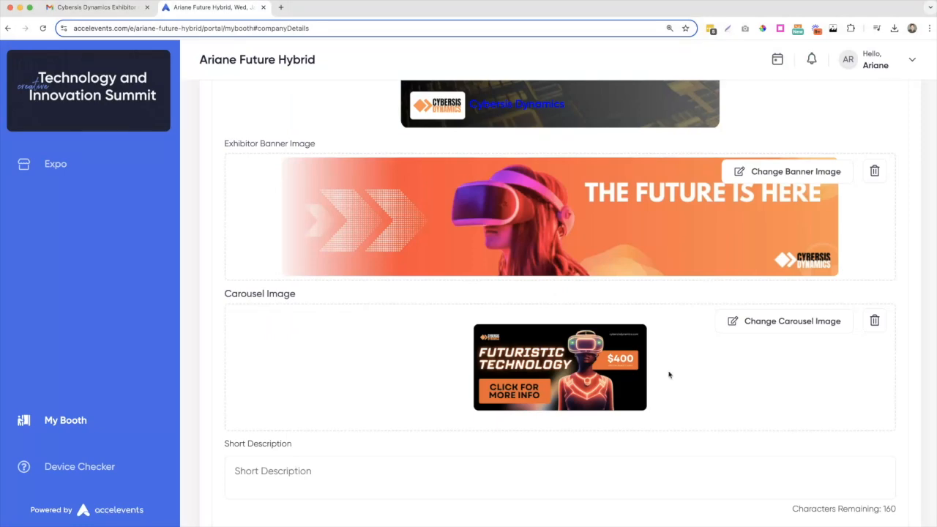
scroll(668, 373, "down", 3)
left_click(244, 312)
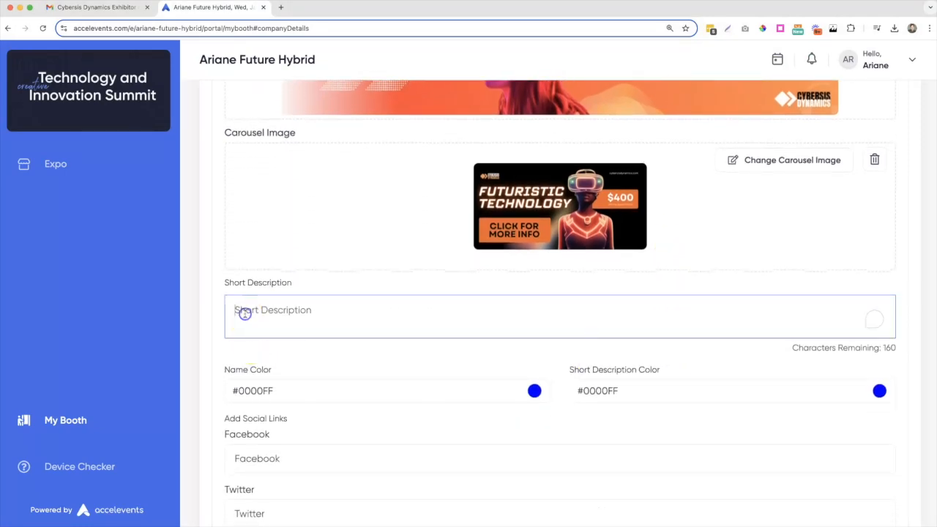
- Paste the short description about the cybersecurity and systems integration firm
type("Innovative technology firm specializing in cybersecurity solutions and systems integration.")
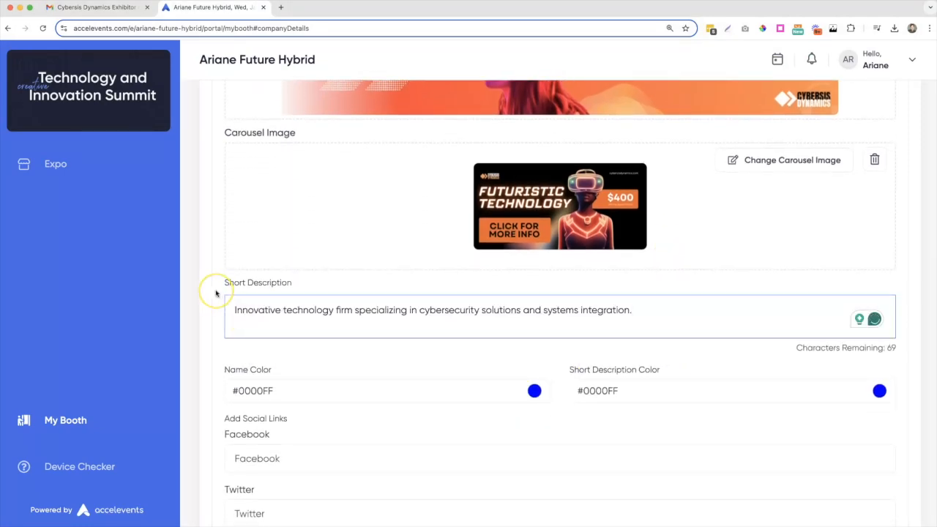
scroll(215, 292, "up", 5)
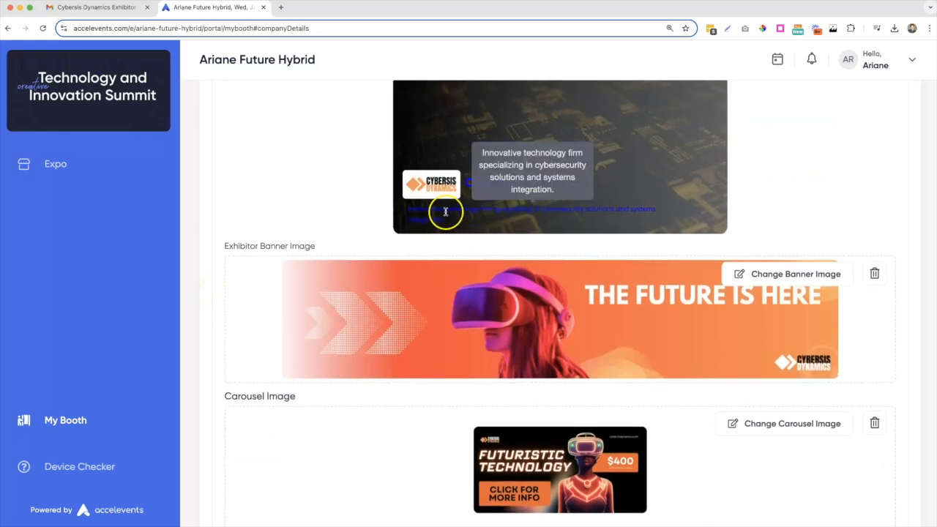
scroll(278, 256, "down", 5)
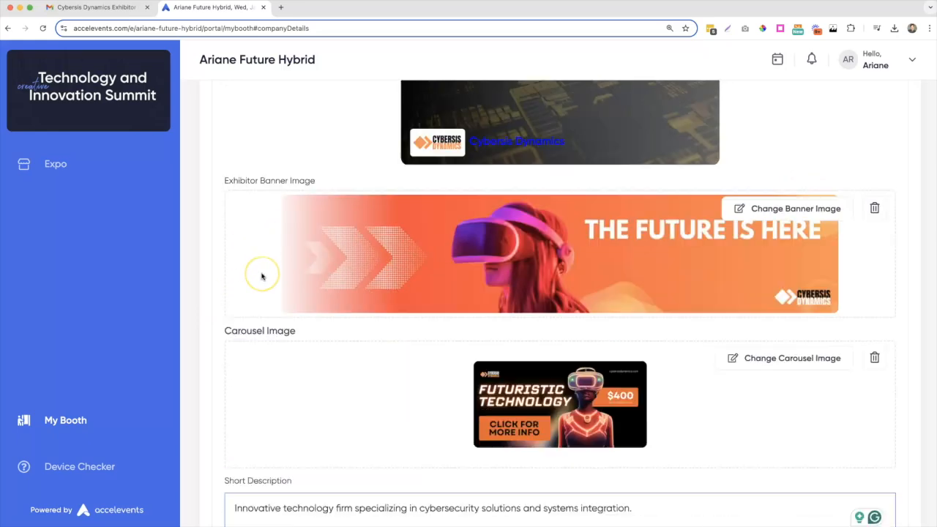
- Set both the Name Color and Short Description Color to orange #F5A623
left_click(316, 371)
scroll(293, 439, "down", 1)
left_click(251, 494)
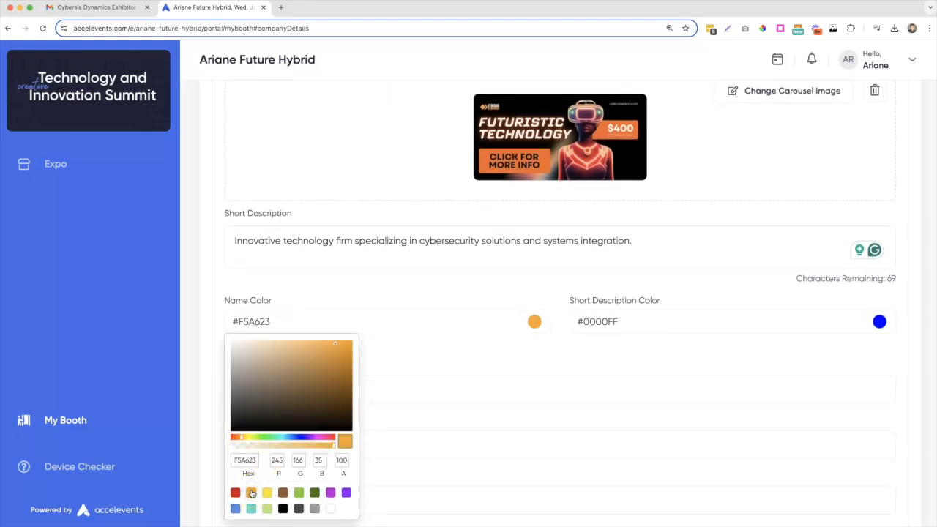
left_click(856, 322)
left_click(595, 492)
left_click(550, 365)
scroll(550, 364, "up", 5)
scroll(550, 364, "up", 1)
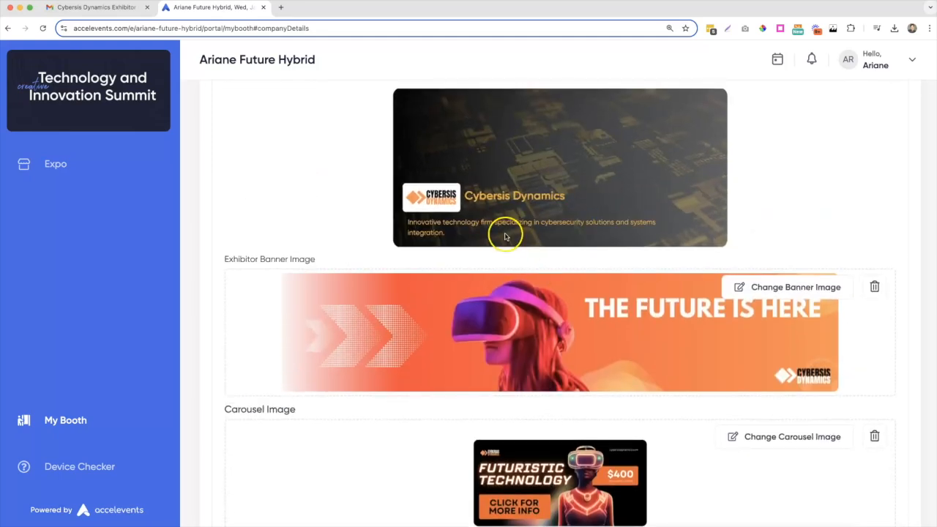
scroll(521, 320, "down", 6)
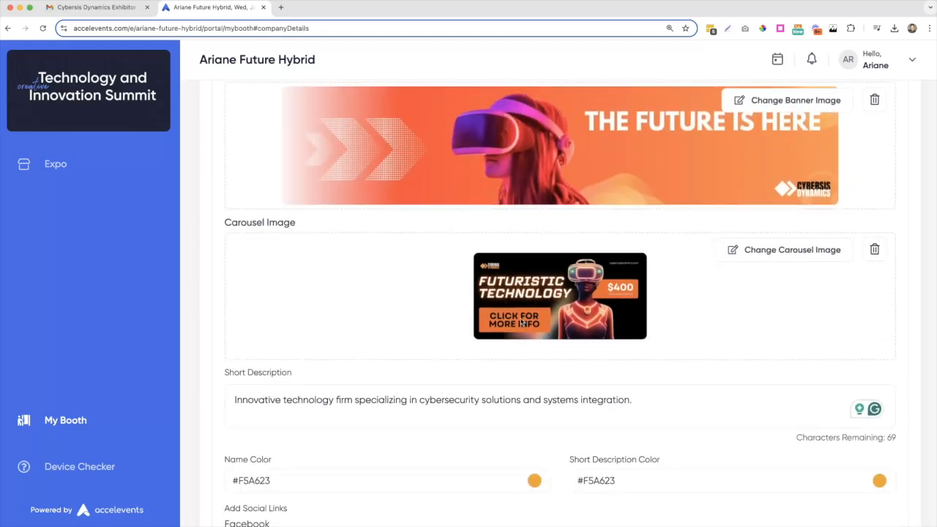
left_click(272, 303)
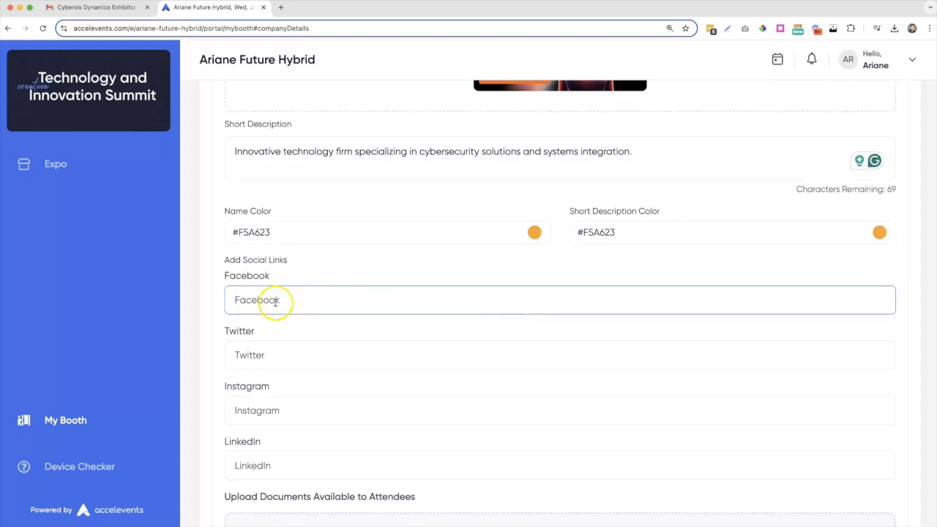
- Paste the Facebook, Instagram and LinkedIn profile links
type("https://facebook.com/crazyariane")
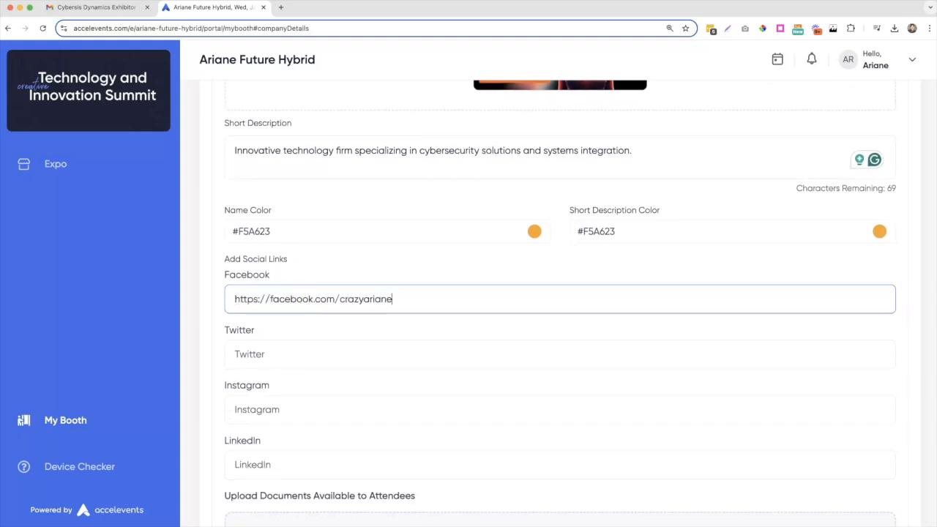
left_click(242, 410)
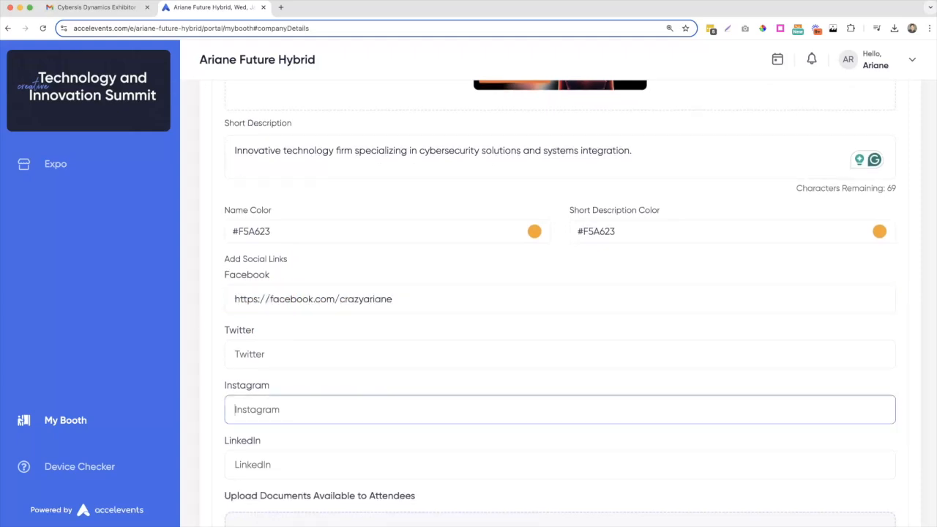
left_click(243, 465)
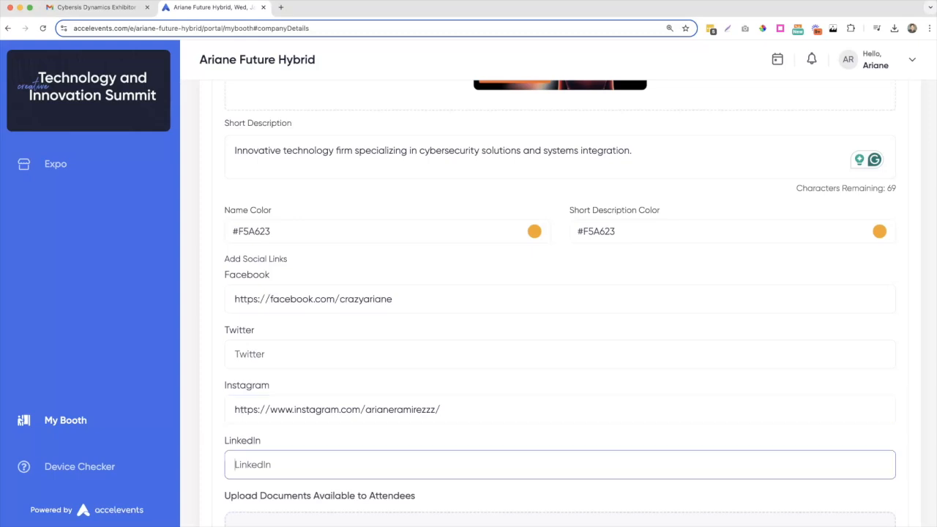
left_click(203, 461)
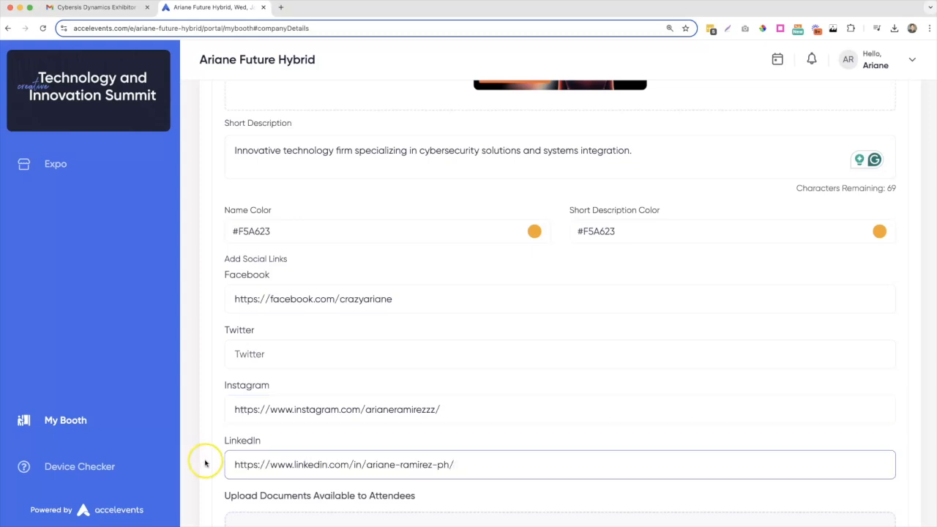
scroll(204, 462, "down", 3)
scroll(205, 463, "down", 3)
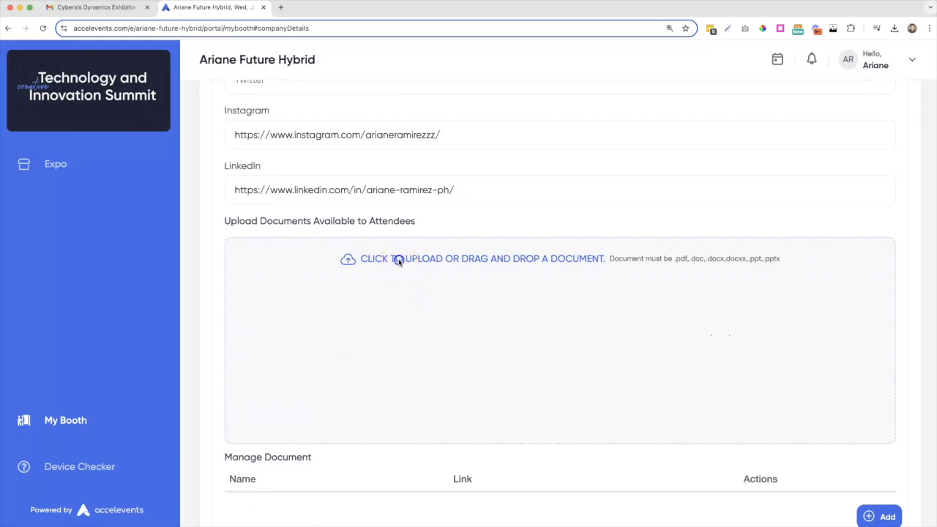
- Upload ebook.pdf as a booth document
left_click(399, 259)
left_click(381, 207)
left_click(625, 357)
scroll(534, 439, "down", 2)
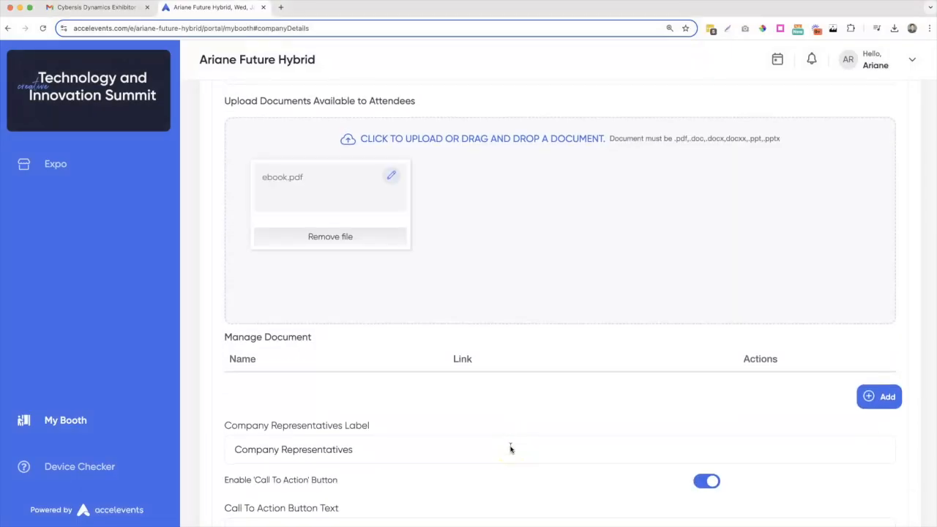
left_click(878, 397)
left_click(255, 407)
type("Document 1")
left_click(468, 404)
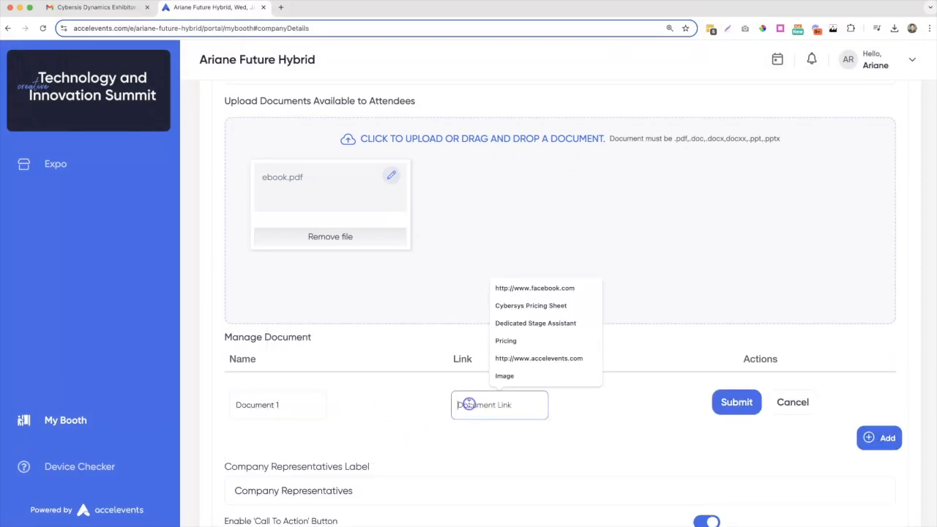
left_click(537, 358)
left_click(711, 403)
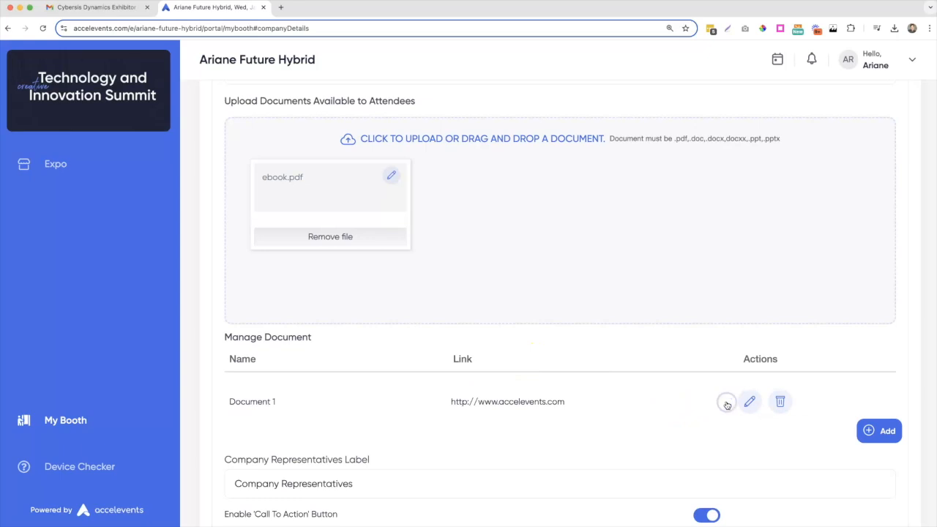
left_click(699, 417)
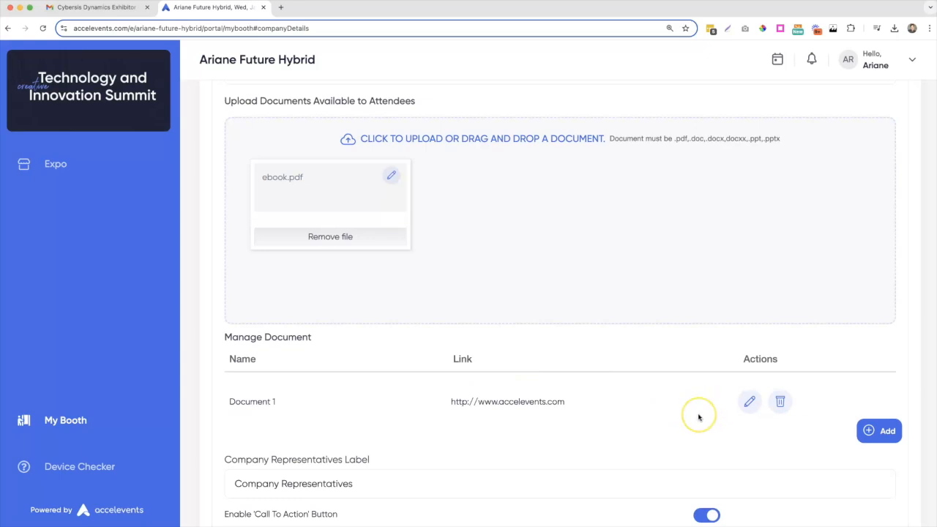
scroll(699, 417, "down", 4)
- Rename the representatives label to 'Cybersis Dynamics Team'
left_click_drag(355, 341, 234, 342)
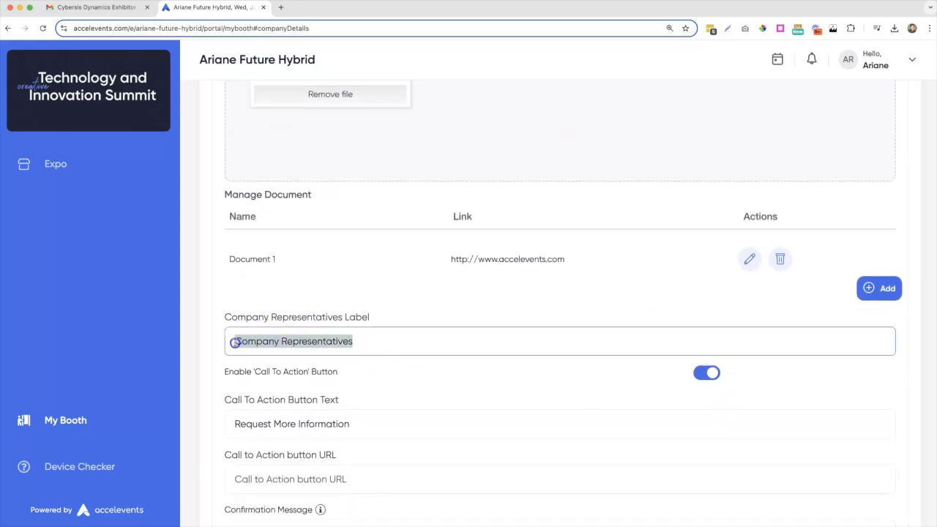
key("BackSpace")
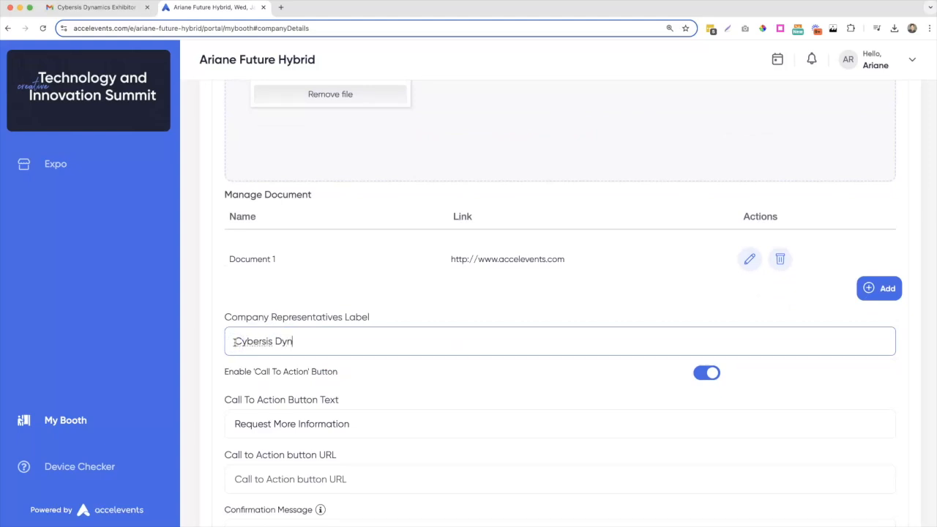
type("Cybersis Dynamics Team")
left_click(372, 376)
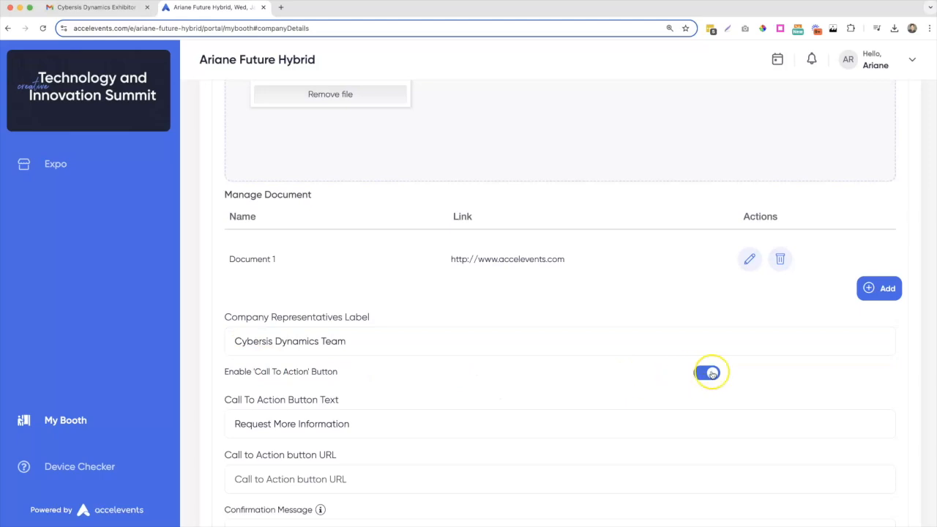
scroll(568, 382, "down", 3)
left_click(314, 335)
left_click_drag(344, 335, 234, 334)
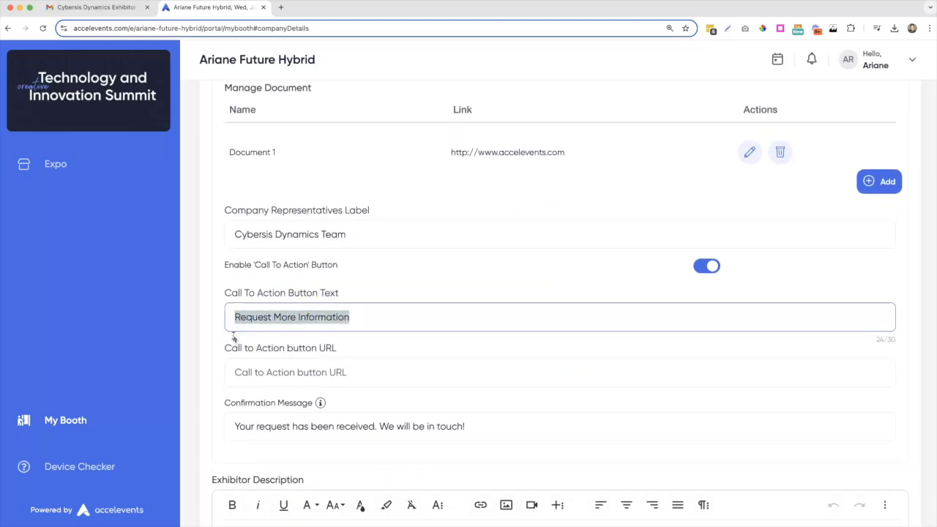
type("Send me more information")
key("Tab")
type("https")
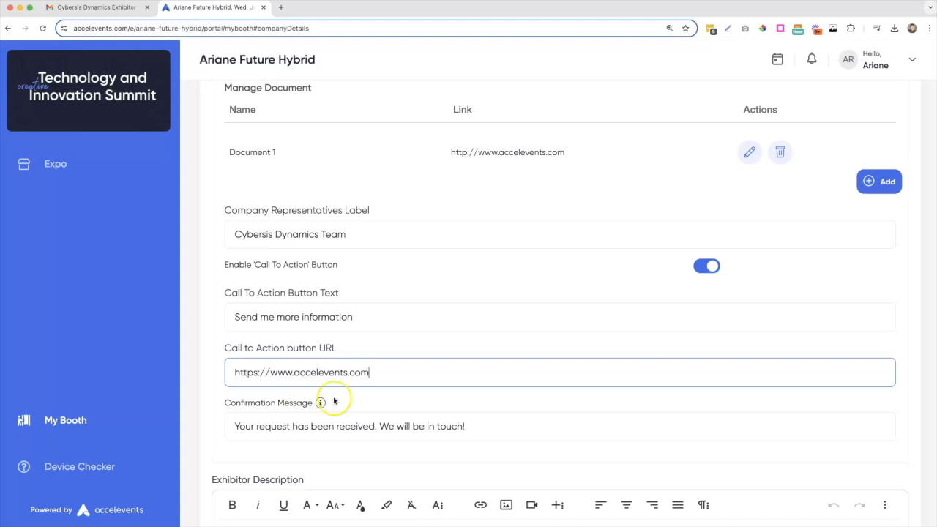
type("://www.accelevents.com")
scroll(334, 400, "down", 1)
- Replace the confirmation message with 'Thank you! We will be in touch!'
left_click(235, 399)
left_click_drag(467, 396, 230, 393)
key("BackSpace")
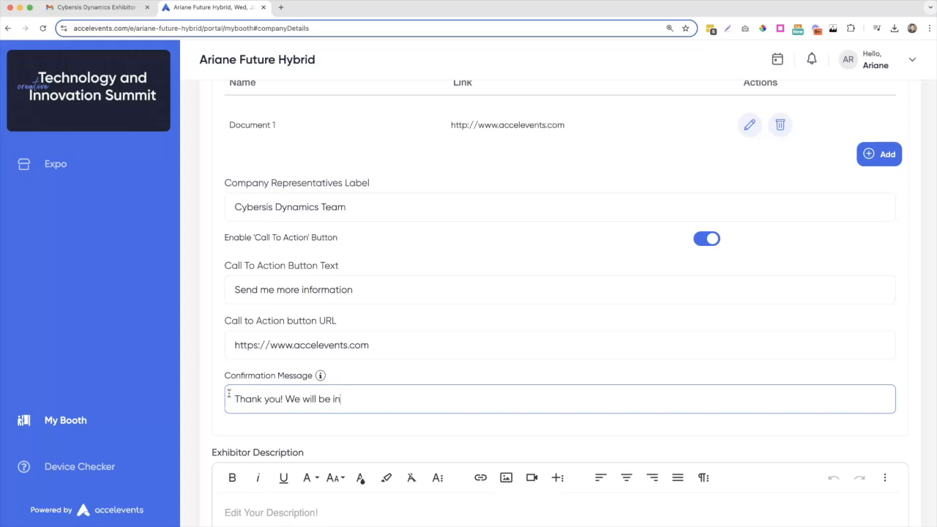
left_click(242, 420)
scroll(244, 424, "down", 3)
scroll(245, 424, "down", 6)
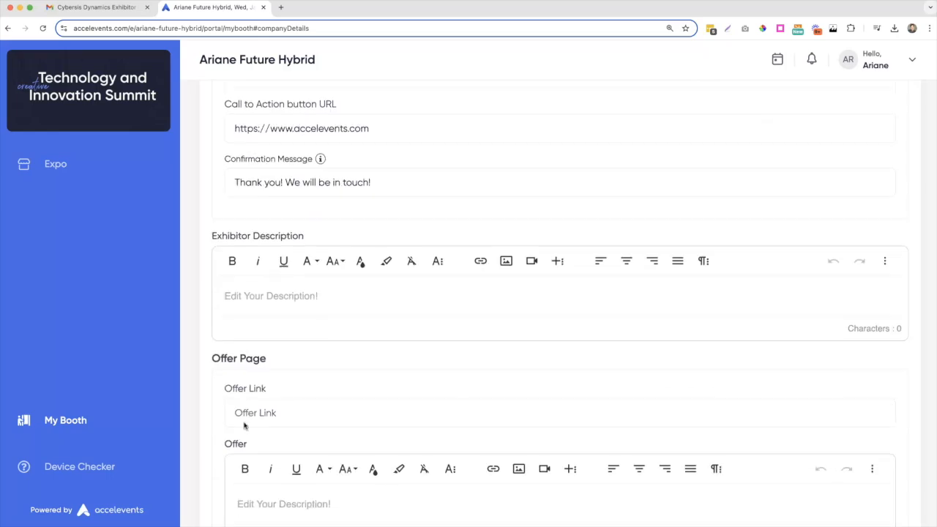
- Paste the four-paragraph company overview into the Exhibitor Description
left_click(234, 208)
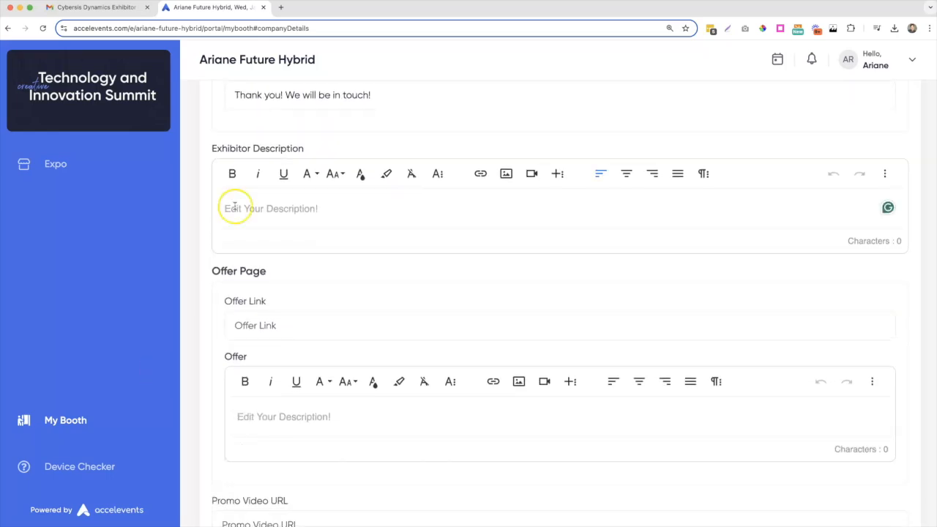
type("Cybersys Dynamics is a dynamic and innovative technology firm specializing in cybersecurity solutions and systems integration. Established in 1999, Cybersys Dynamics has quickly become a trusted partner for organizations seeking to fortify their digital defenses and navigate the complex landscape of cyber threats. The company's core focus is on providing end-to-end cybersecurity services tailored to its clients' unique needs. Cybersys Dynamics offers a comprehensive suite of solutions, including risk assessment, threat detection and response, identity and access management, data protection, and compliance management. By combining cutting-edge technologies with strategic expertise, Cybersys Dynamics helps businesses mitigate risks, safeguard sensitive information, and ensure regulatory compliance in an increasingly interconnected and threat-prone environment. One of the key differentiators of Cybersys Dynamics is its commitment to innovation and research. The company invests heavily in R&D initiatives to stay ahead of emerging cyber threats and develop advanced technologies and methodologies to address evolving security challenges. From machine learning-powered anomaly detection to blockchain-based identity management solutions, Cybersys Dynamics leverages the latest technological advancements to deliver robust and proactive cybersecurity solutions to its clients.")
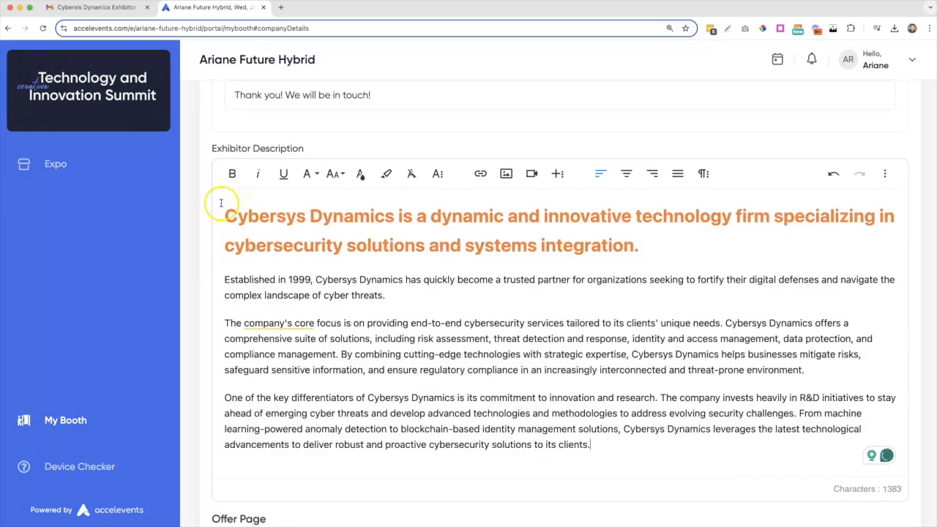
left_click(225, 214)
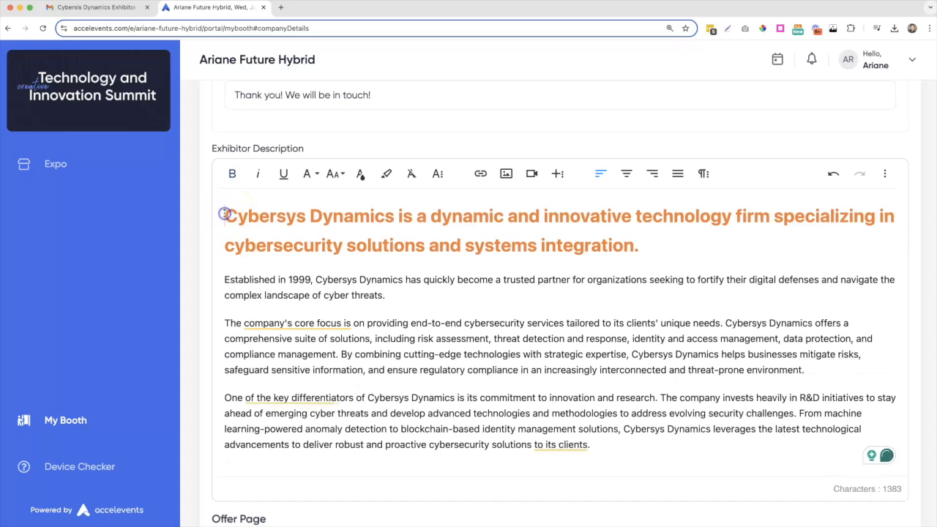
- Insert Logo.png at the start of the description's heading
left_click(506, 173)
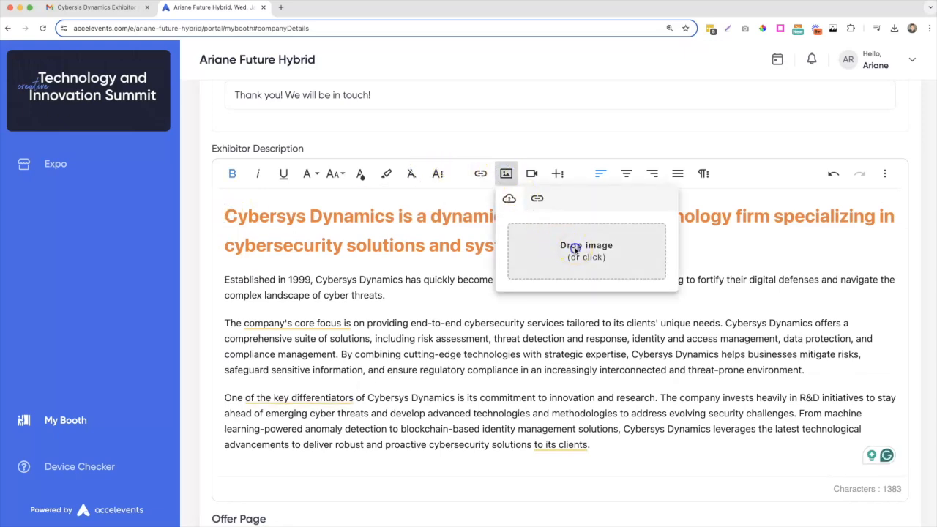
left_click(575, 249)
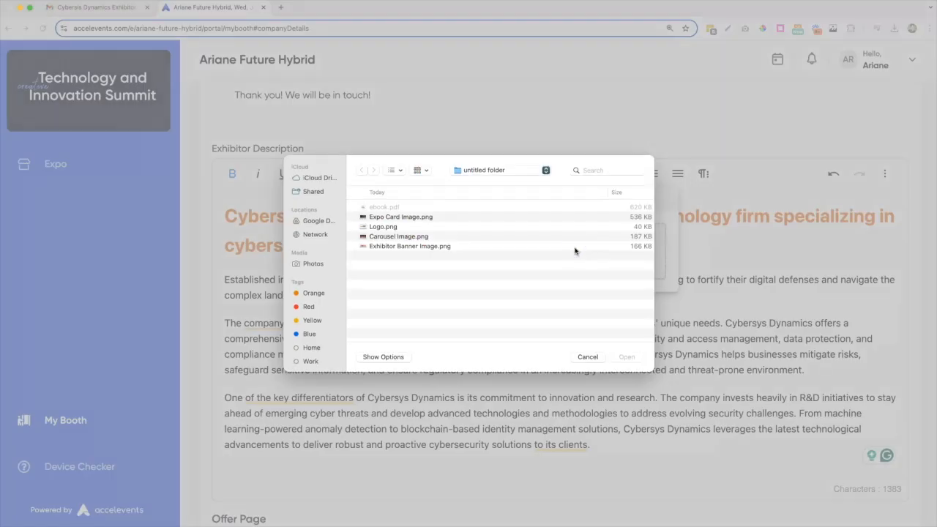
left_click(380, 226)
left_click(627, 356)
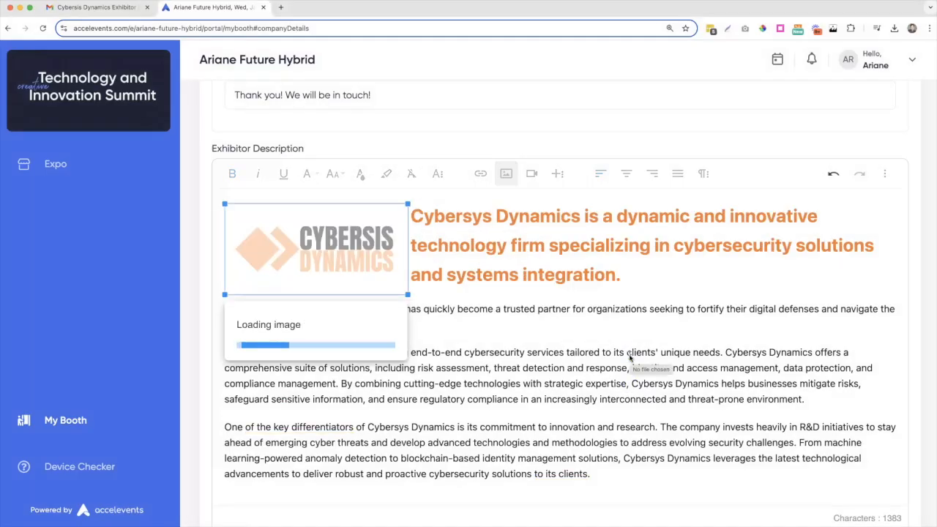
left_click(630, 354)
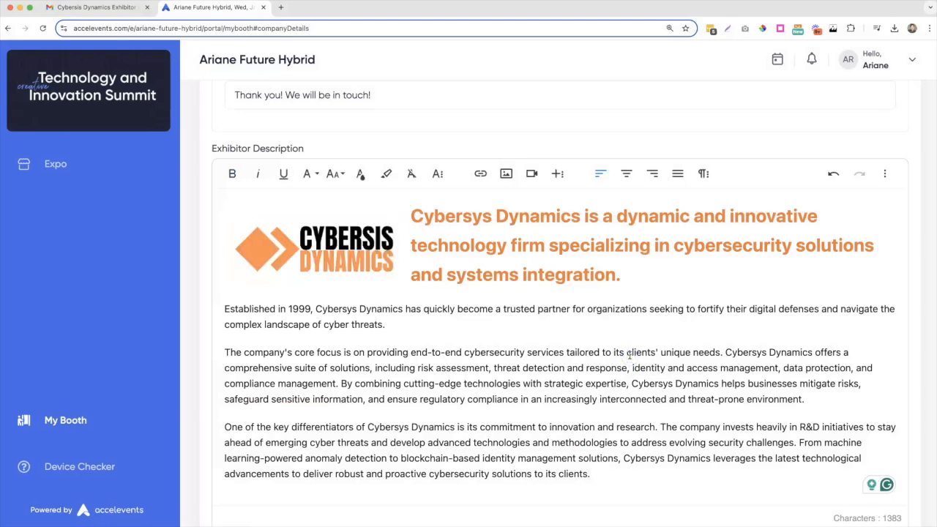
scroll(630, 354, "down", 5)
left_click(299, 310)
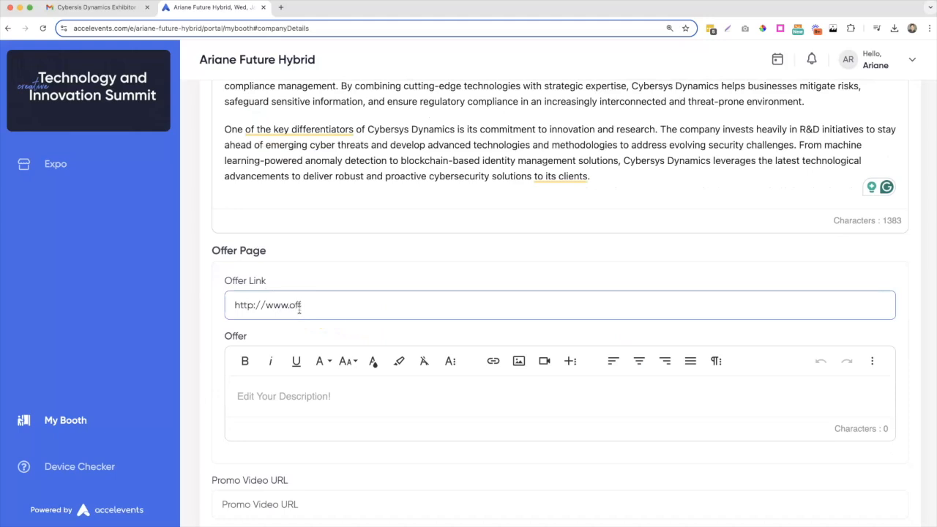
left_click(258, 400)
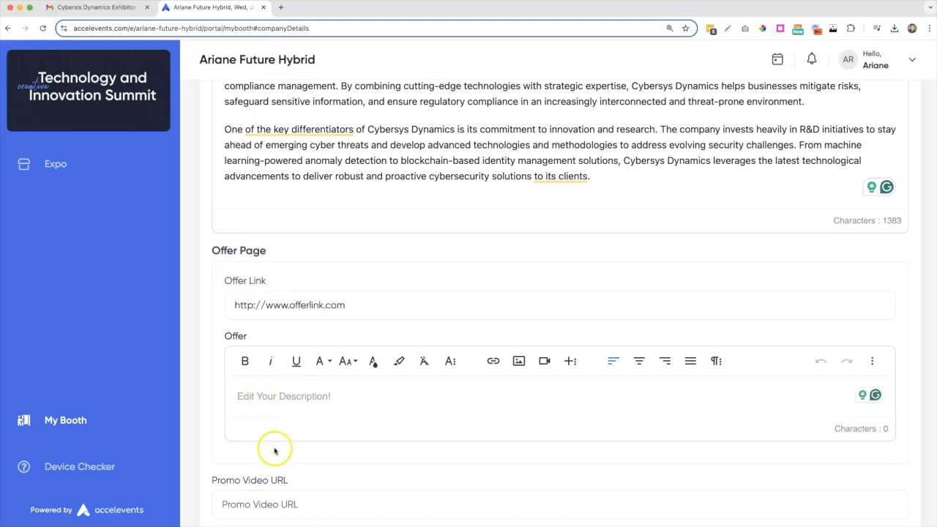
type("Check out our offer link for more information!")
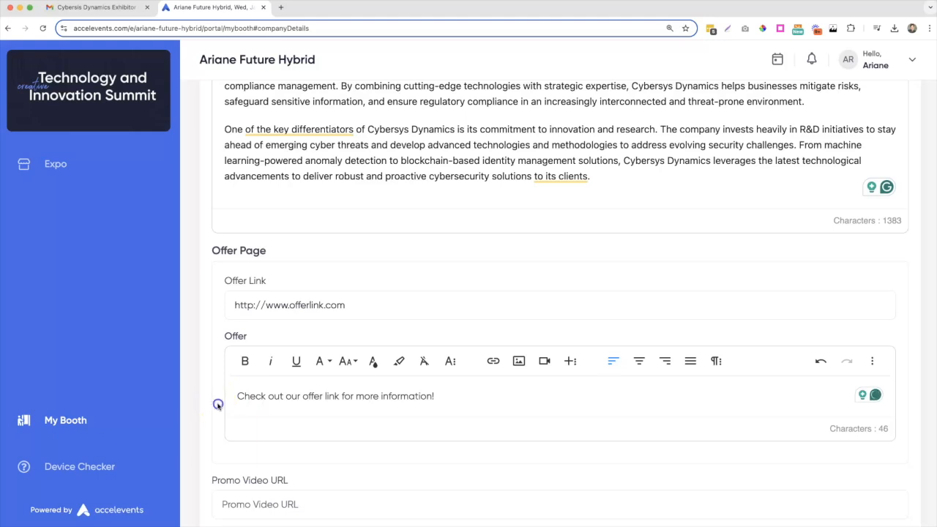
scroll(217, 404, "down", 5)
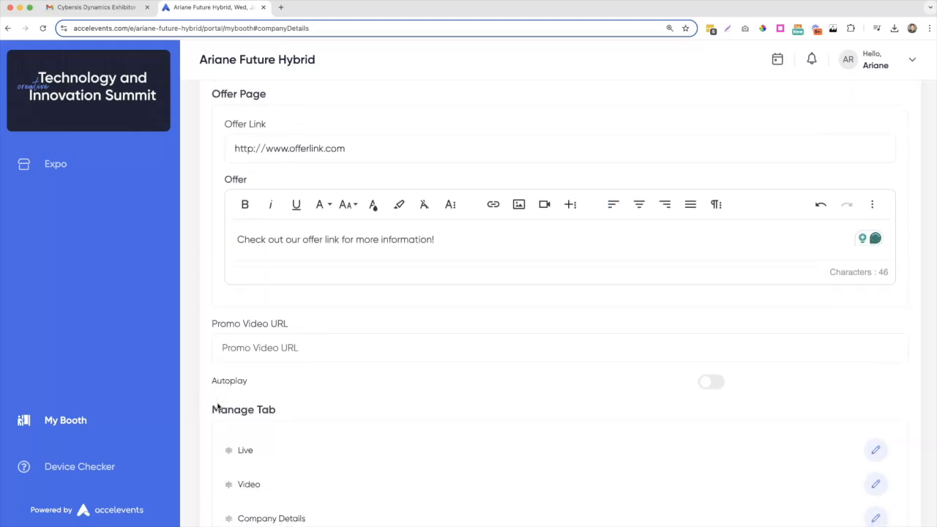
left_click(239, 351)
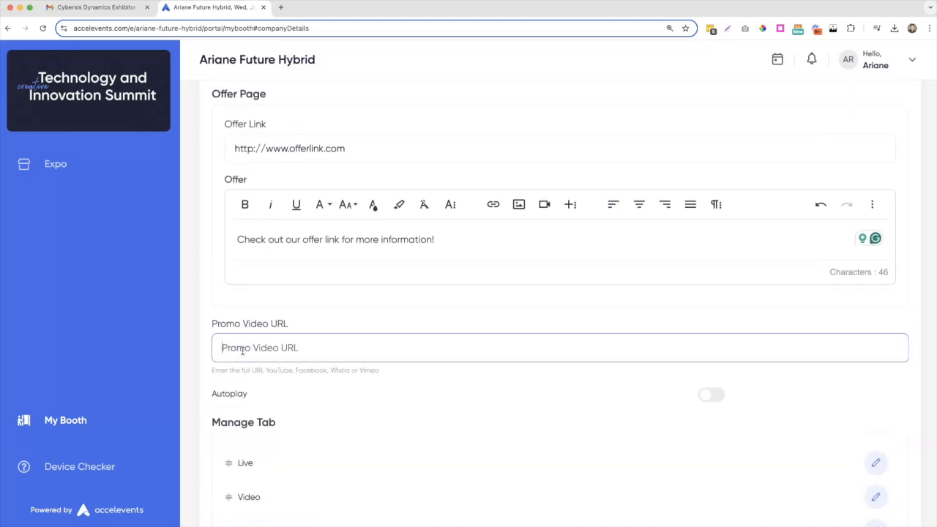
type("https://youtu.be/tUP5S4YdEJo")
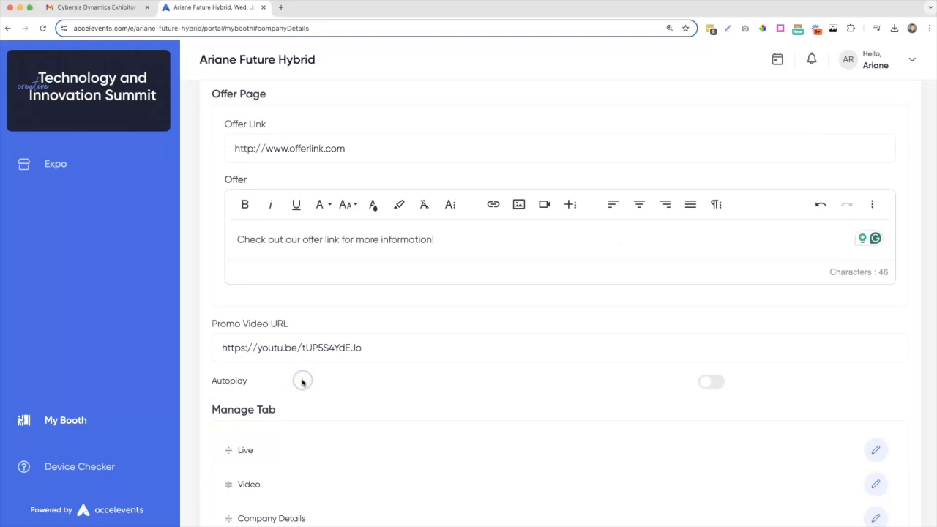
scroll(303, 382, "down", 4)
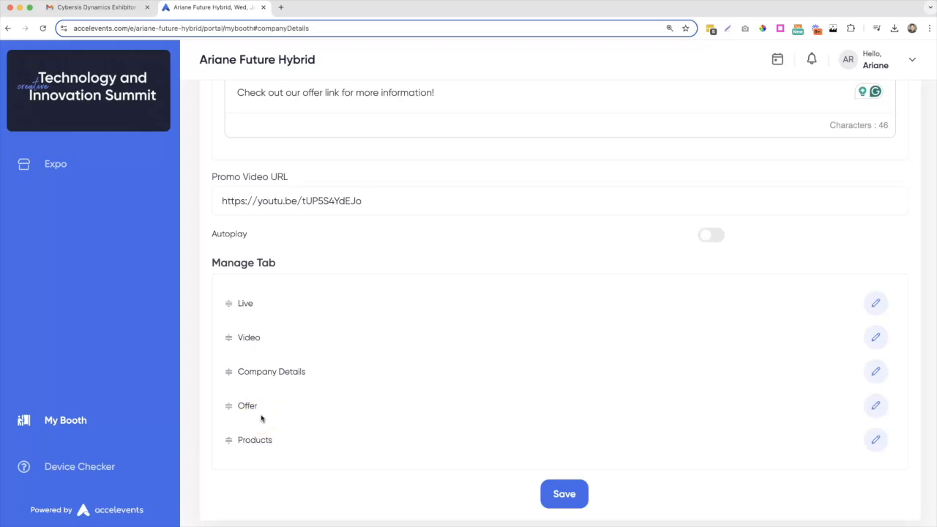
- Save all Company Details changes and return to the top of the form
left_click(543, 493)
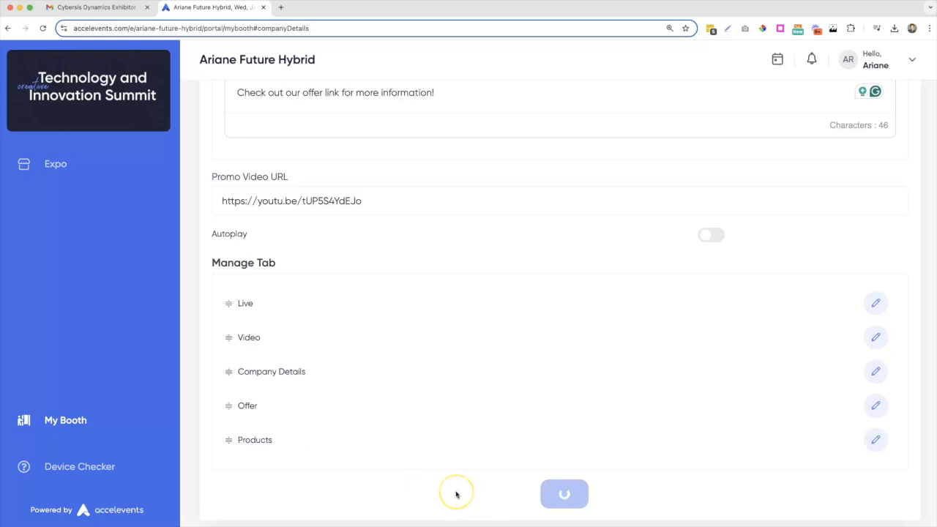
scroll(458, 329, "up", 15)
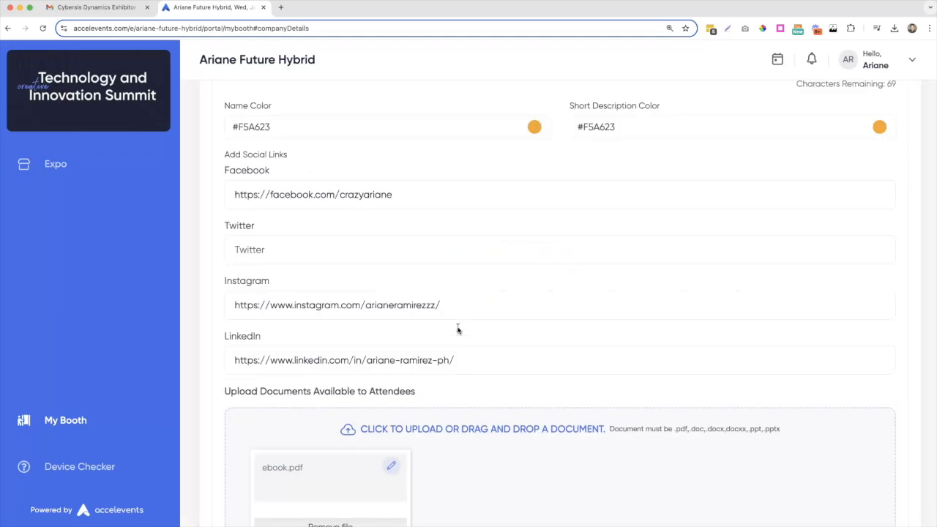
scroll(457, 329, "up", 3)
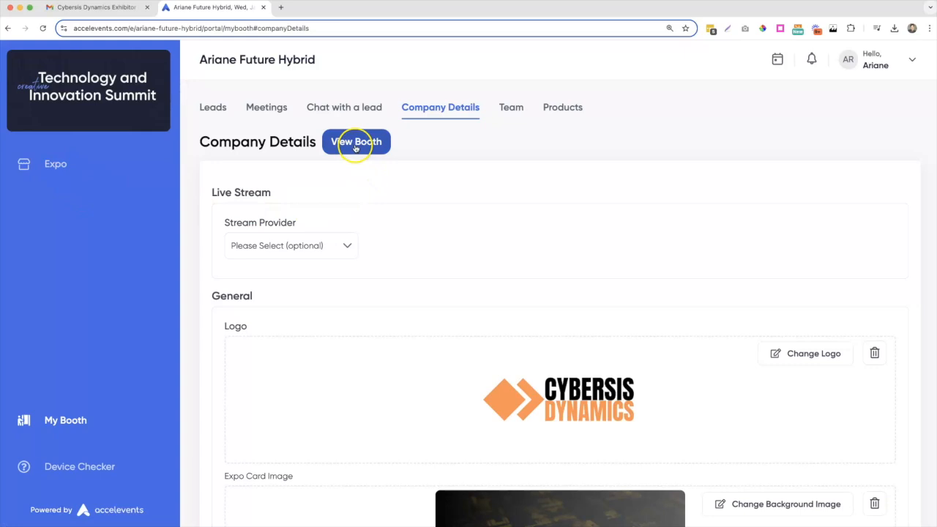
- Preview the Cybersis Dynamics booth from the Expo, reviewing its banner, promo video and Documents & Links
left_click(55, 174)
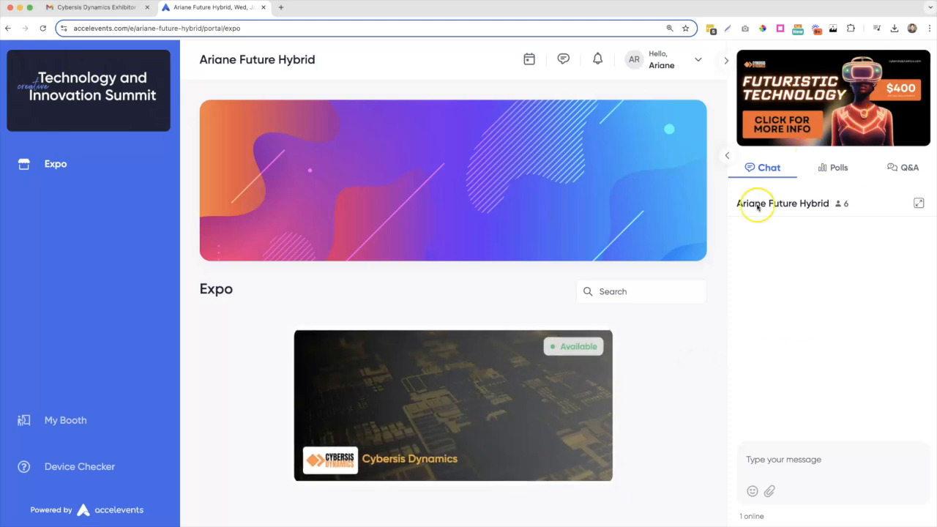
left_click(444, 399)
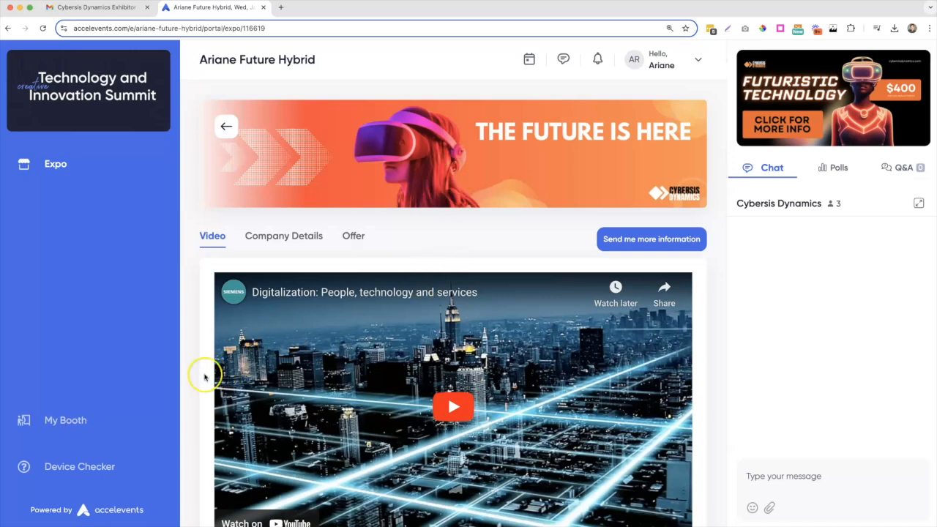
scroll(205, 377, "down", 2)
scroll(204, 377, "down", 4)
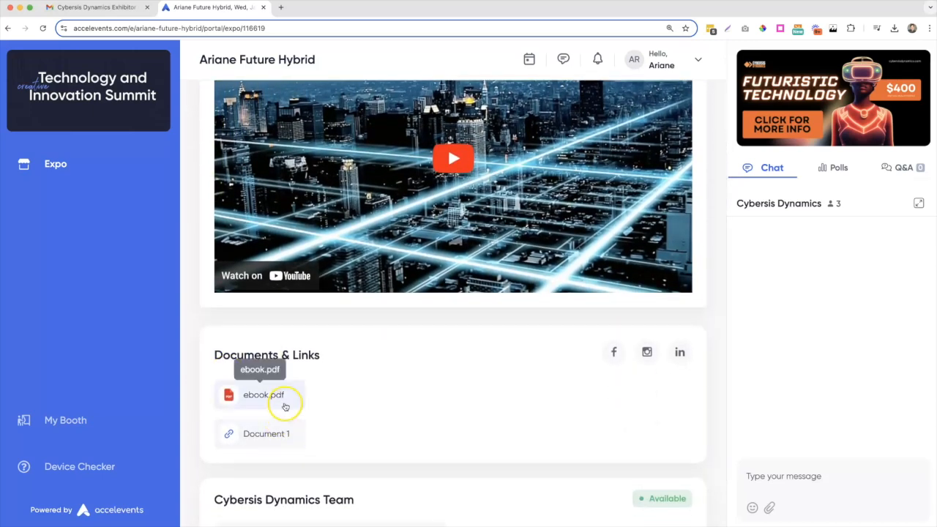
scroll(341, 441, "down", 2)
scroll(265, 425, "up", 6)
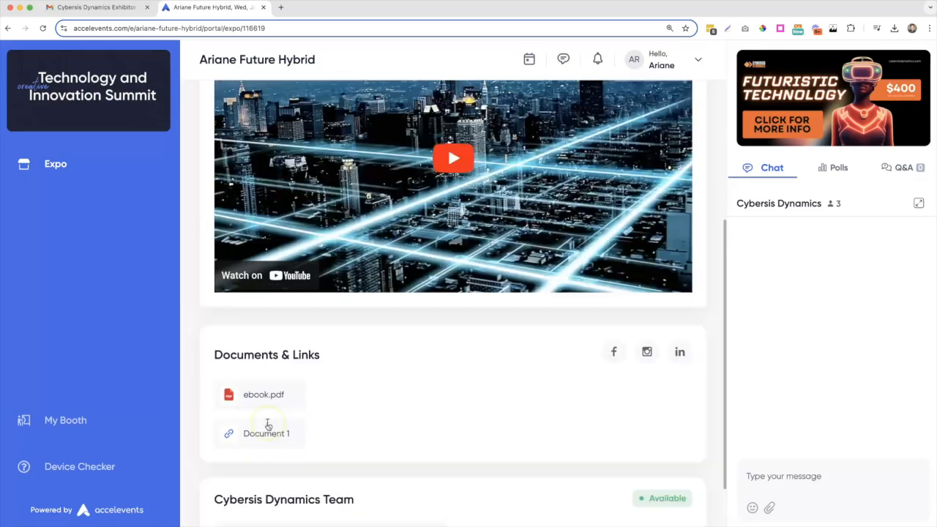
scroll(292, 388, "up", 2)
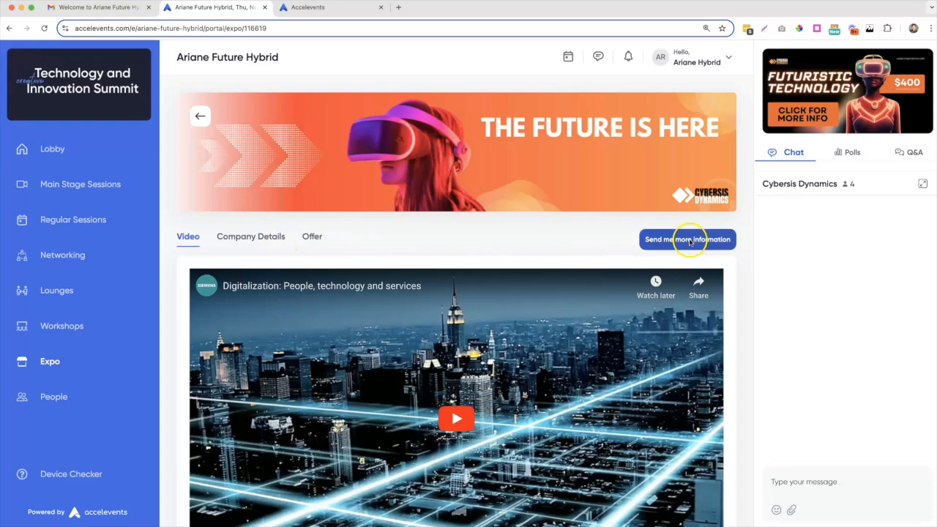
- Send a 'Send me more information' request and close the 'Thank you! We will be in touch!' success message
left_click(690, 240)
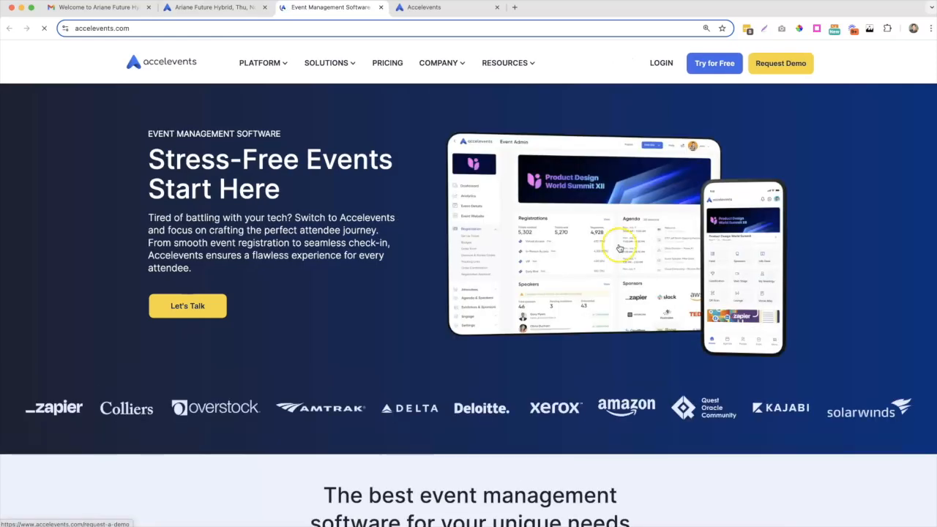
left_click(212, 6)
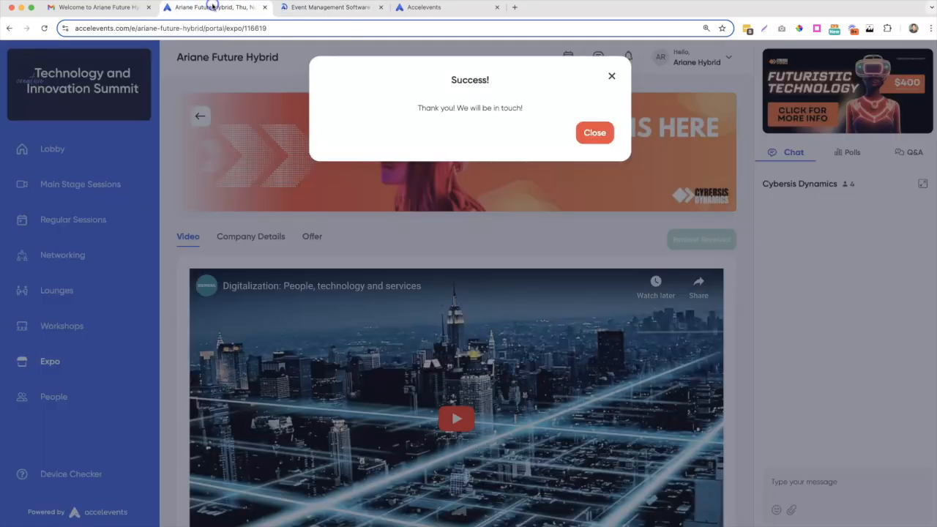
left_click_drag(522, 110, 407, 109)
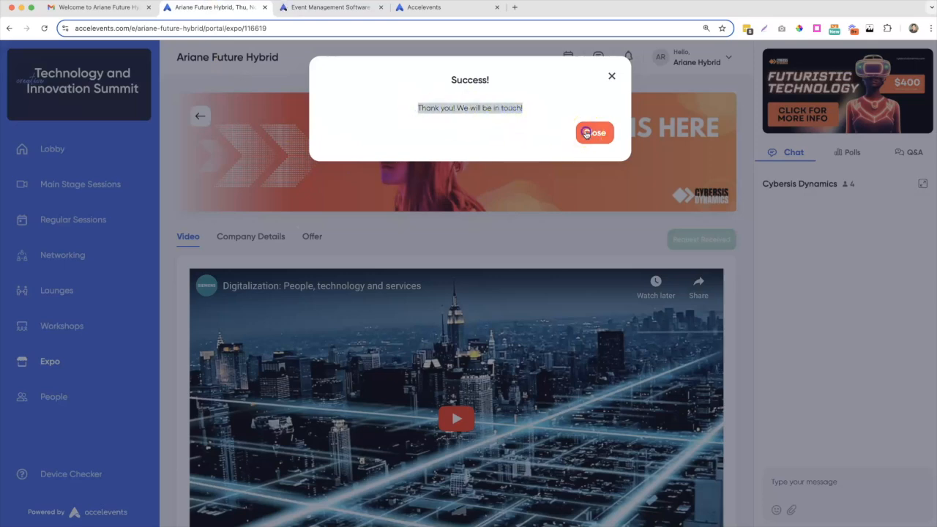
left_click(589, 133)
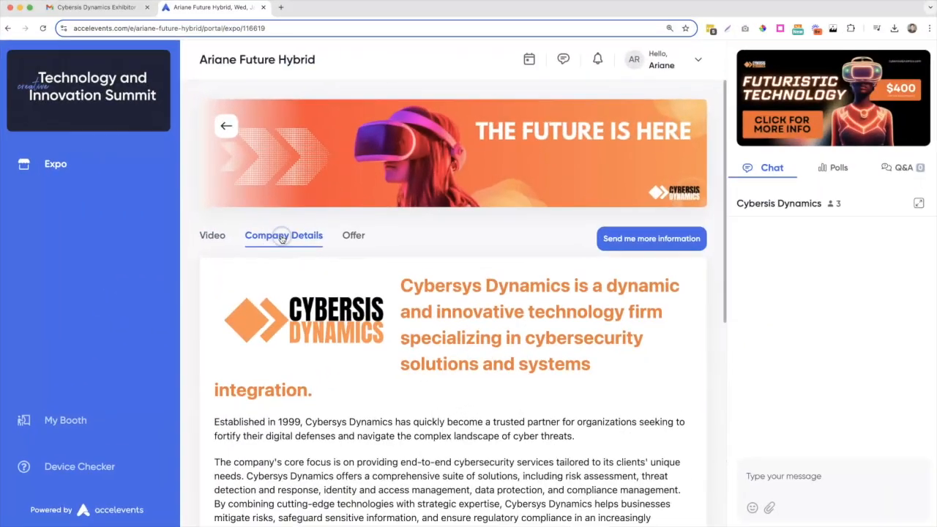
- Show the booth's Offer tab with 'Check out our offer link for more information!' and its link
scroll(272, 313, "down", 6)
scroll(272, 313, "up", 4)
scroll(272, 313, "up", 3)
left_click(353, 234)
scroll(378, 332, "down", 3)
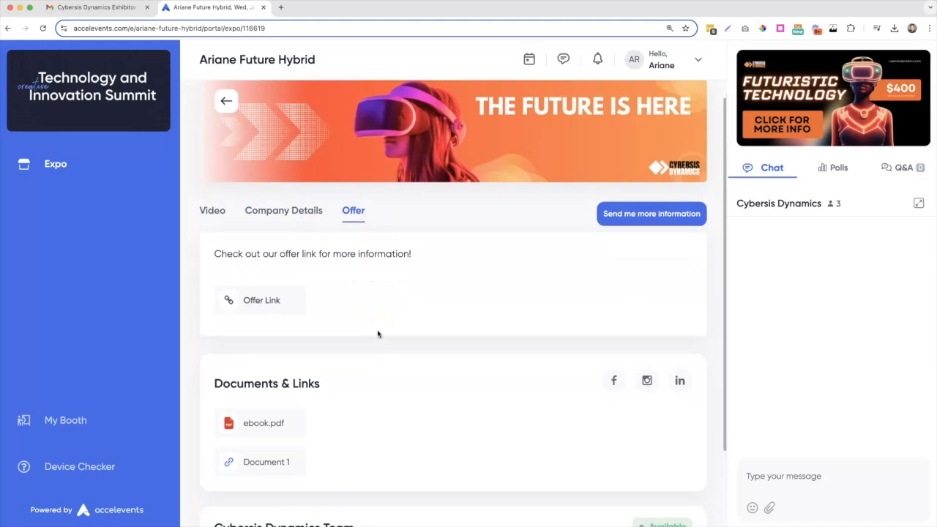
scroll(378, 334, "up", 3)
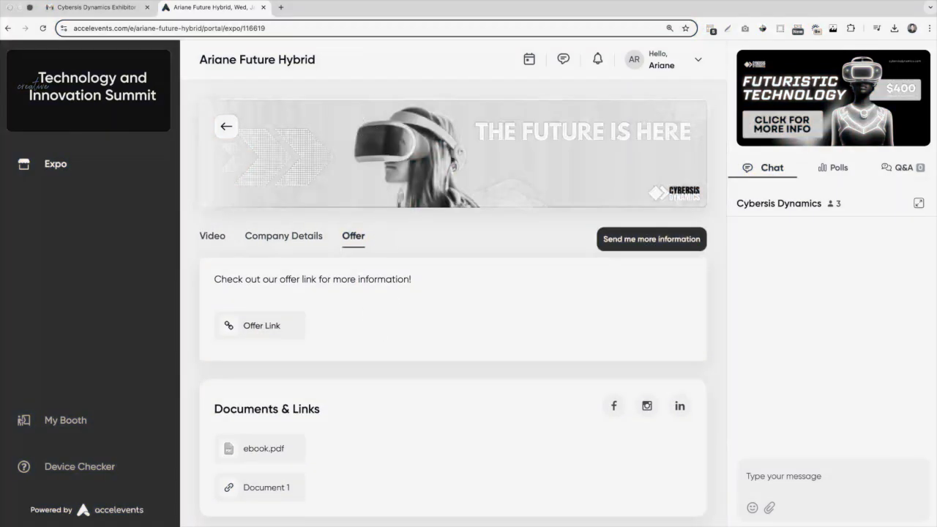